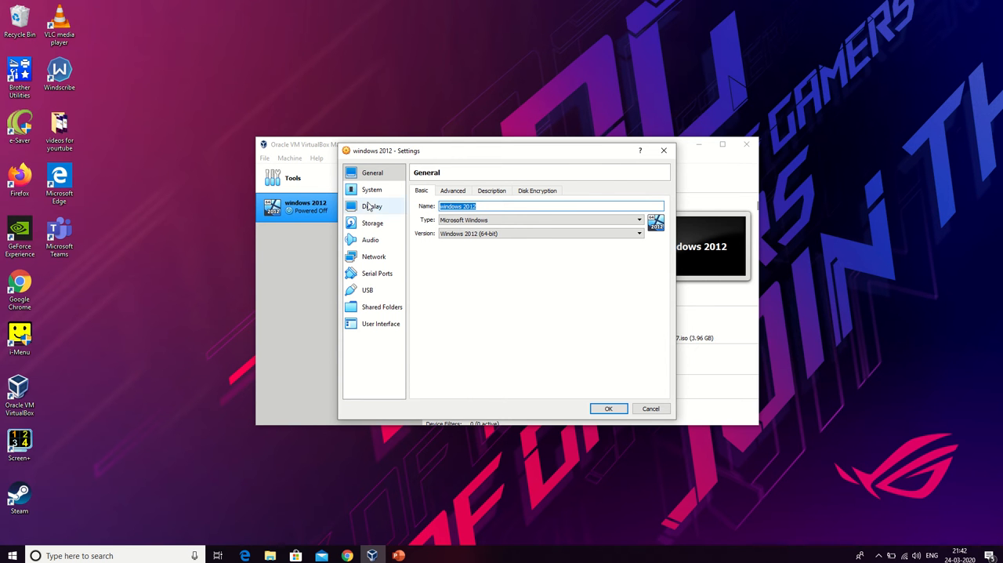
Rename the windows 2012 virtual machine as PDC in its general settings.
drag(427, 152, 590, 138)
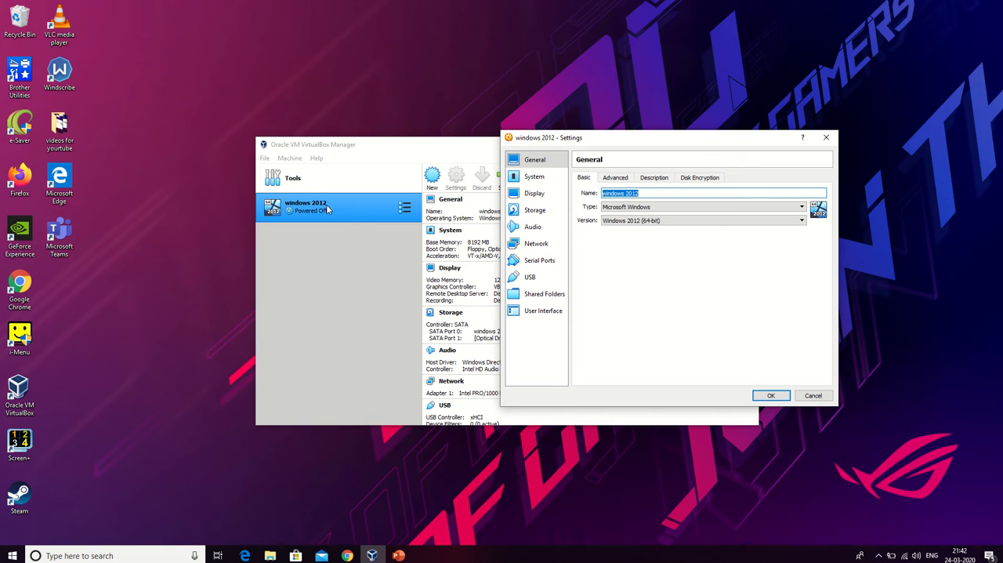
click(645, 192)
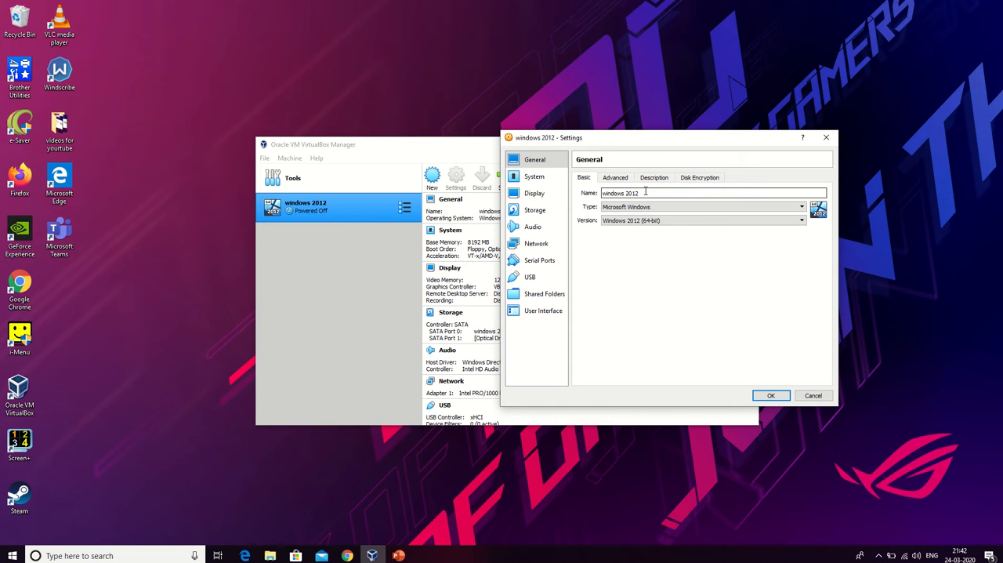
key(BackSpace)
key(BackSpace)
key(BackSpace)
key(BackSpace)
key(BackSpace)
key(BackSpace)
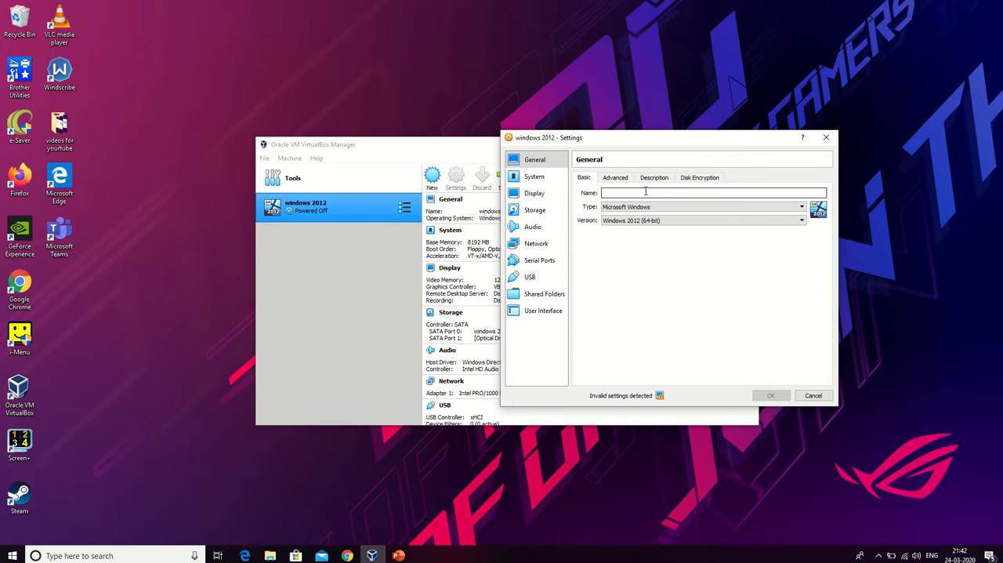
text(P)
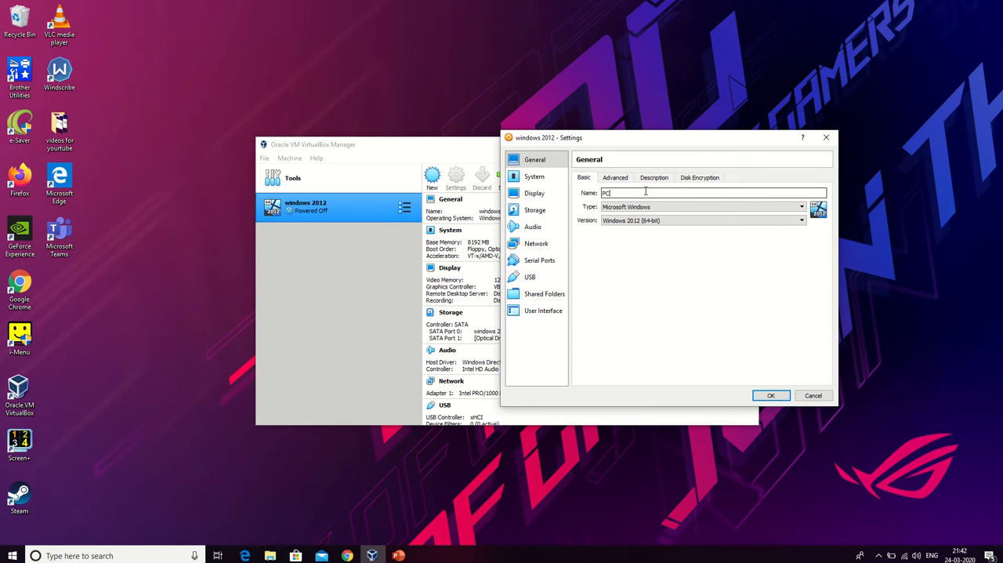
key(BackSpace)
text(P)
Attach network Adapter 1 to Internal Network and save the virtual machine settings.
click(536, 244)
click(658, 205)
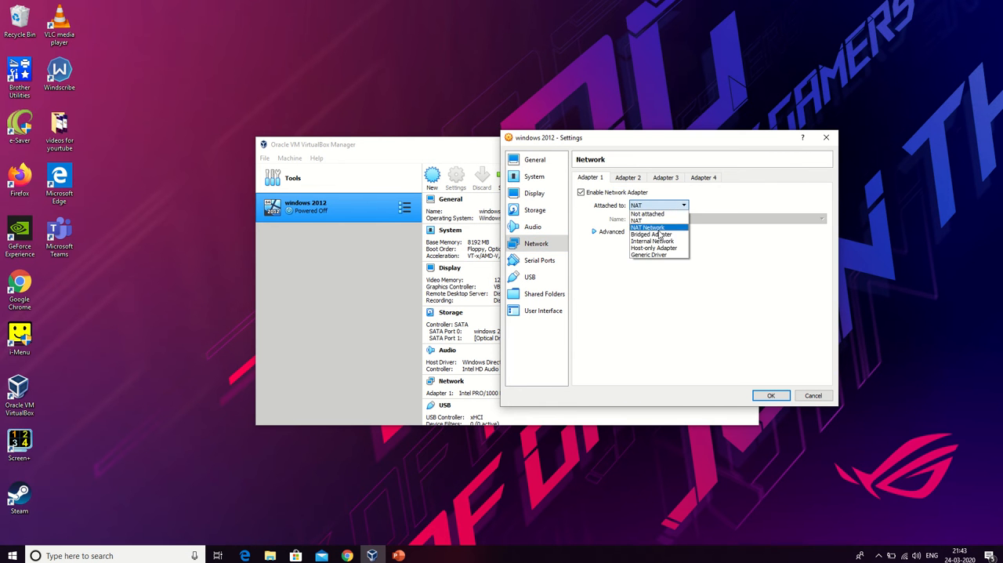
click(652, 241)
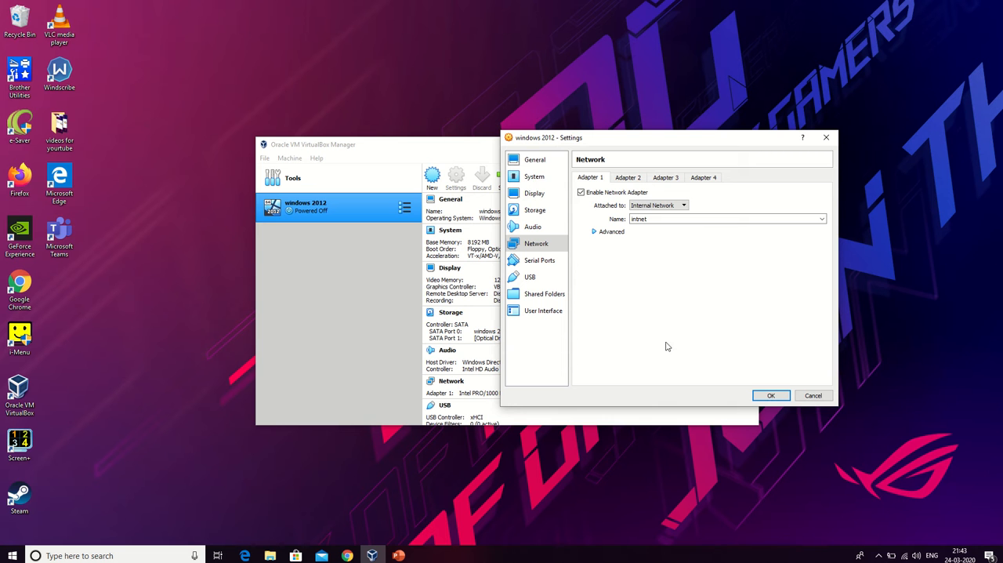
click(770, 395)
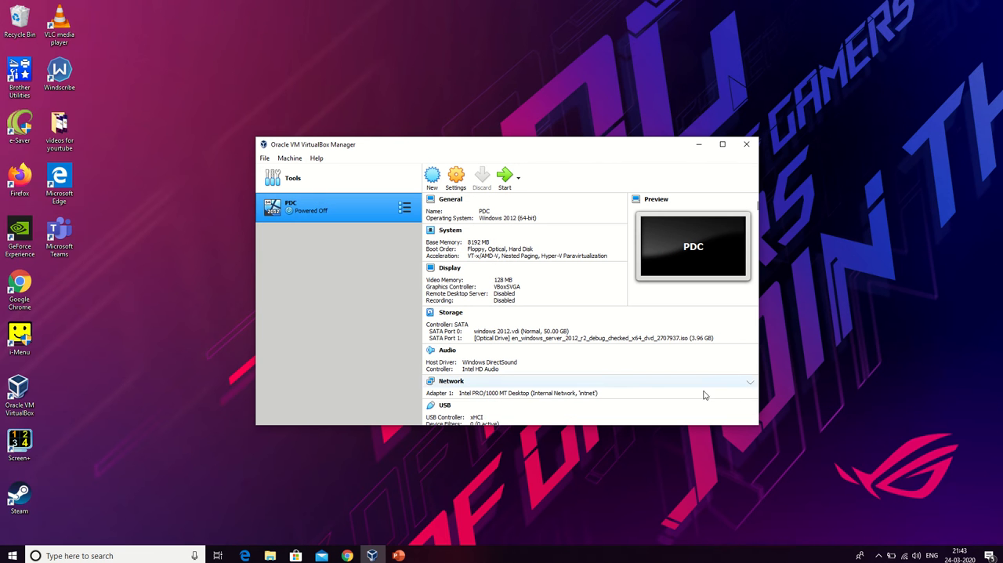
Start the PDC virtual machine.
right_click(317, 212)
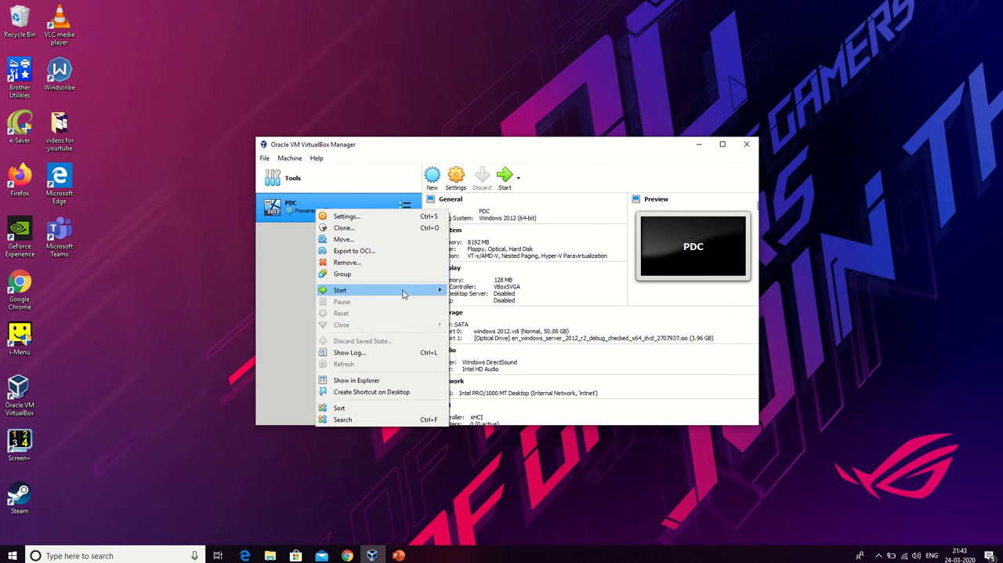
mouse_move(407, 292)
click(478, 294)
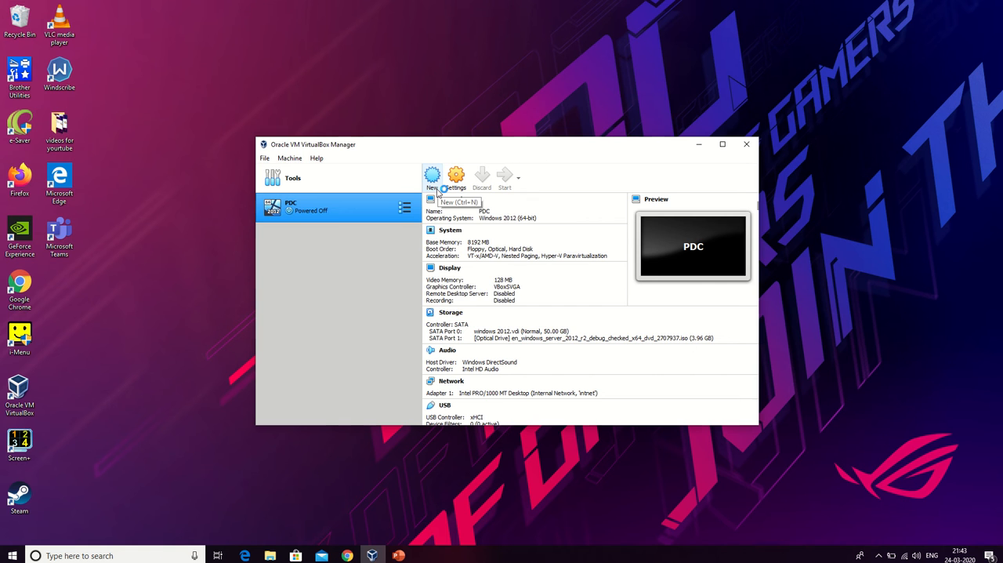
click(482, 320)
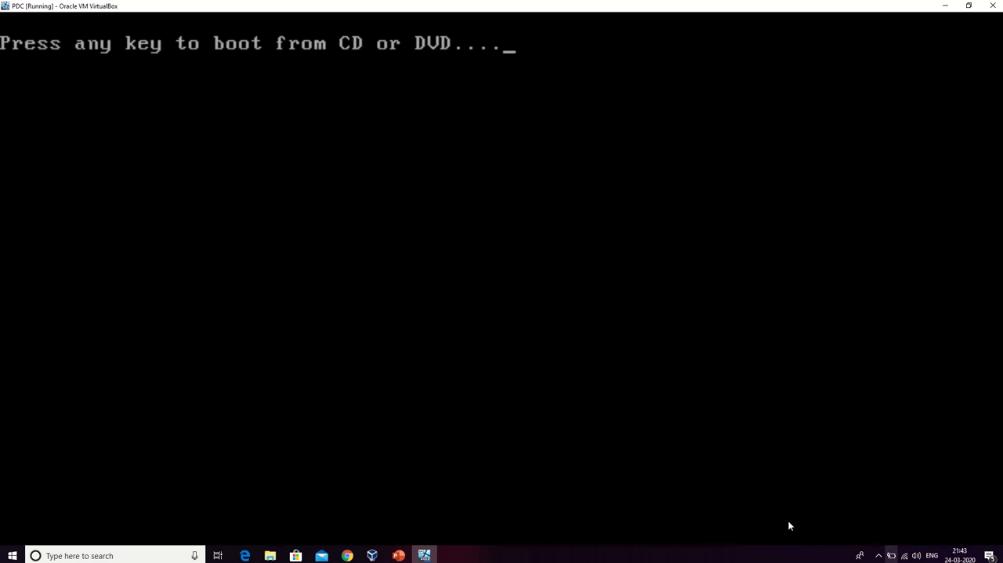
mouse_move(472, 5)
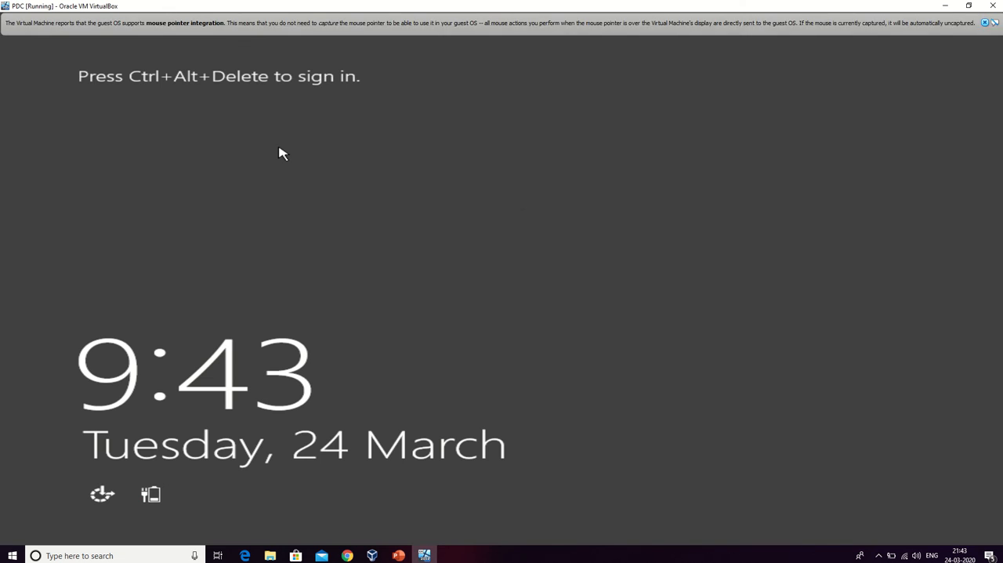
Sign in to Windows Server 2012 R2 as Administrator by entering the account password.
key(ctrl+alt+Delete)
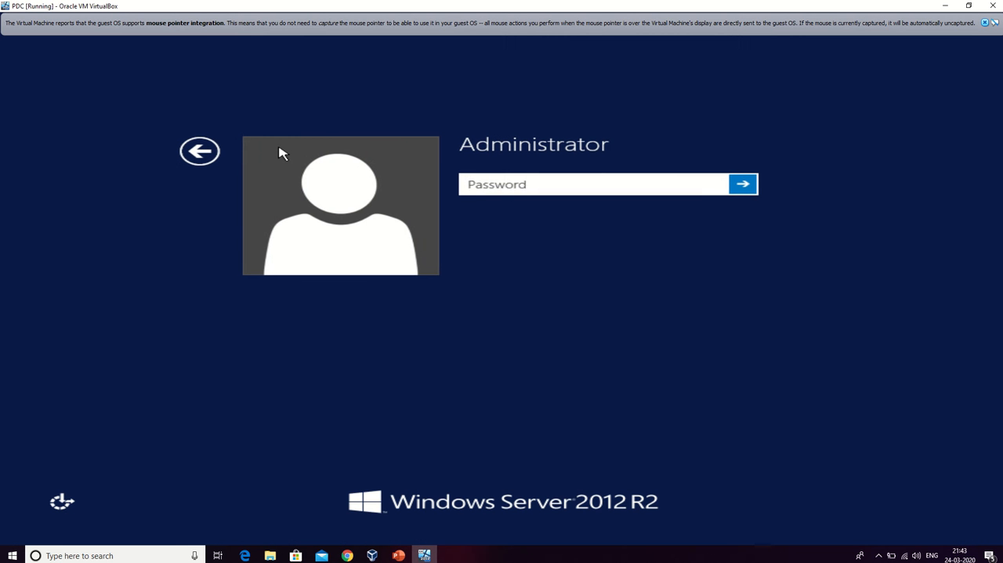
text(••••••••)
key(Return)
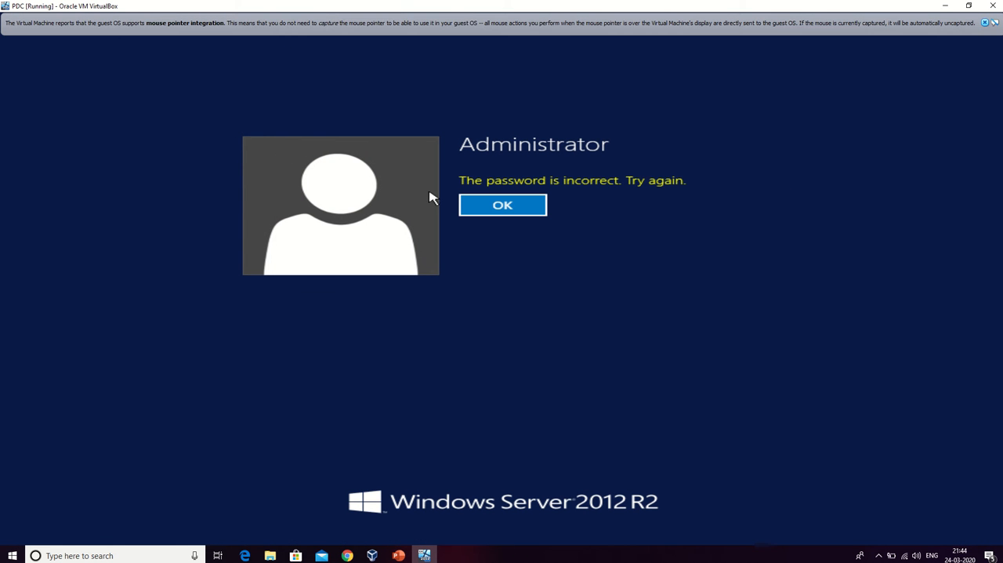
click(518, 208)
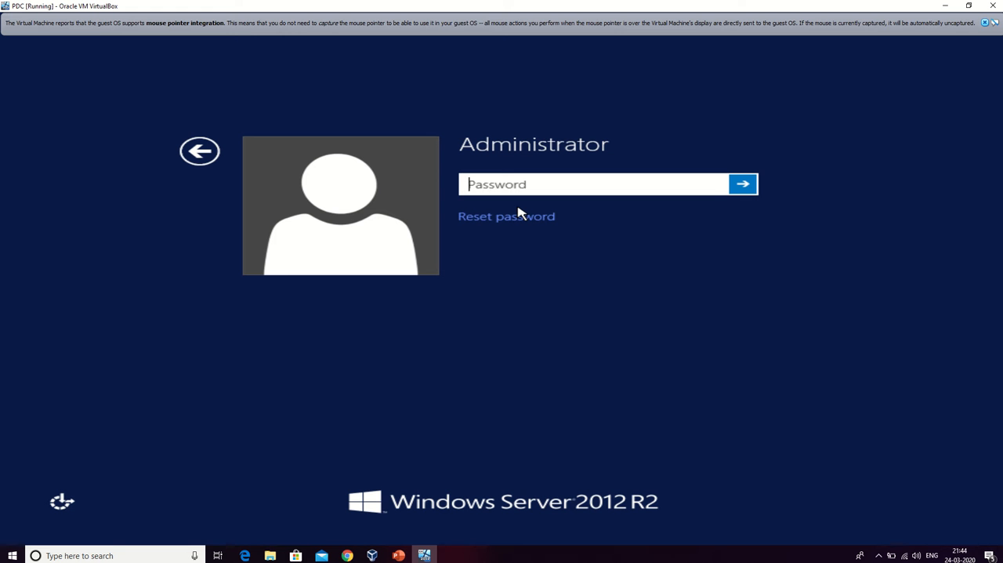
text(•)
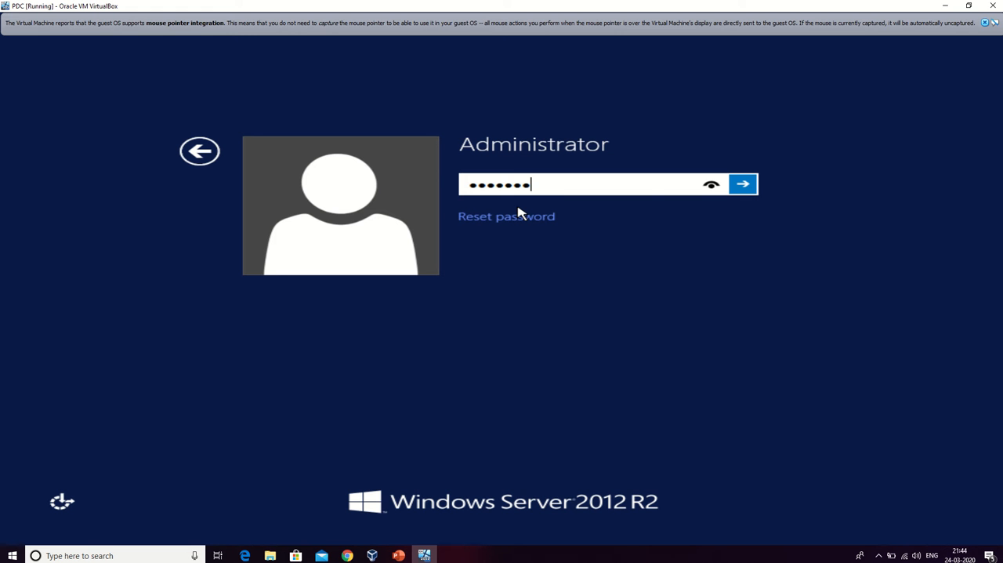
key(Return)
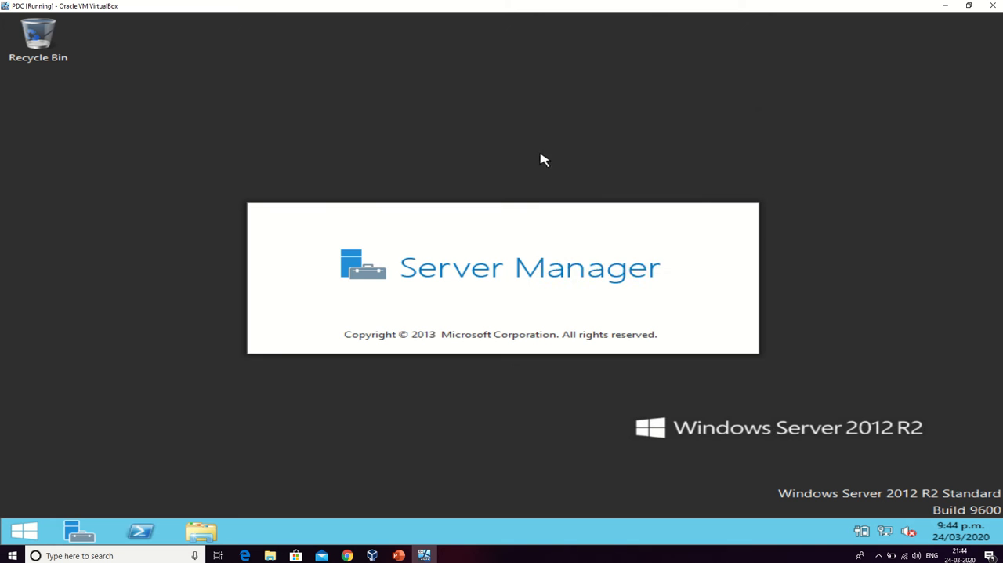
Open the properties of the Ethernet connection from Network and Sharing Center.
right_click(540, 157)
click(622, 196)
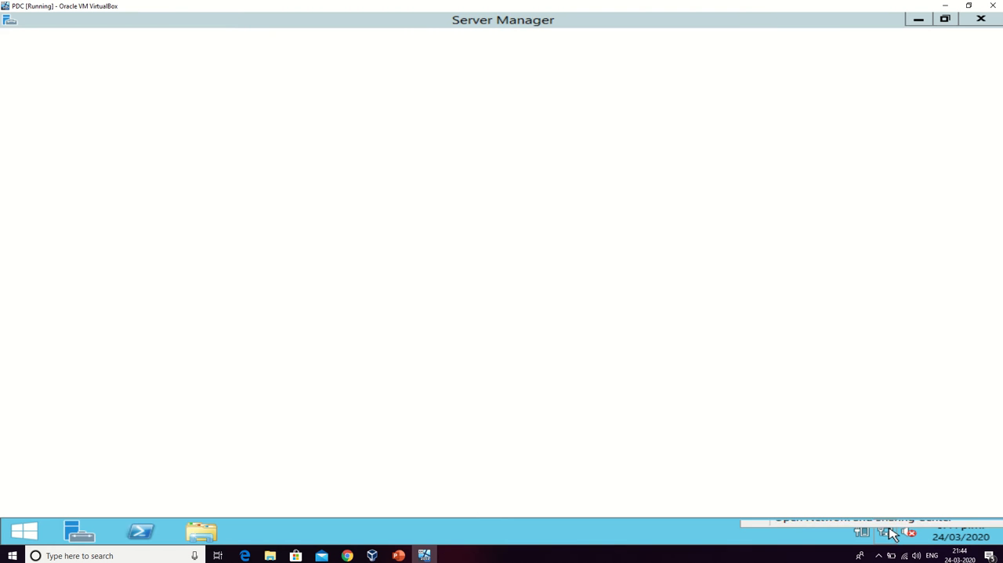
right_click(890, 530)
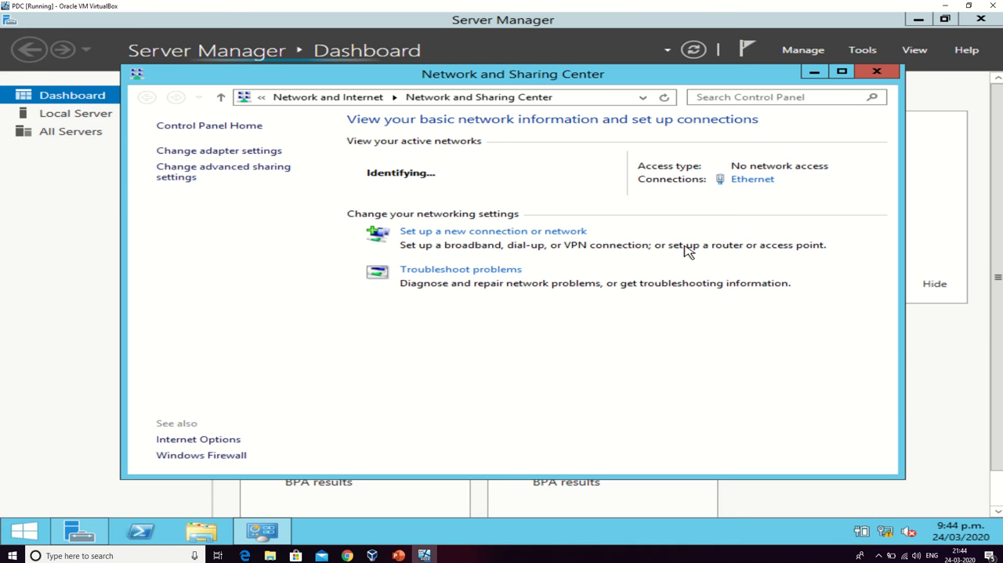
click(748, 180)
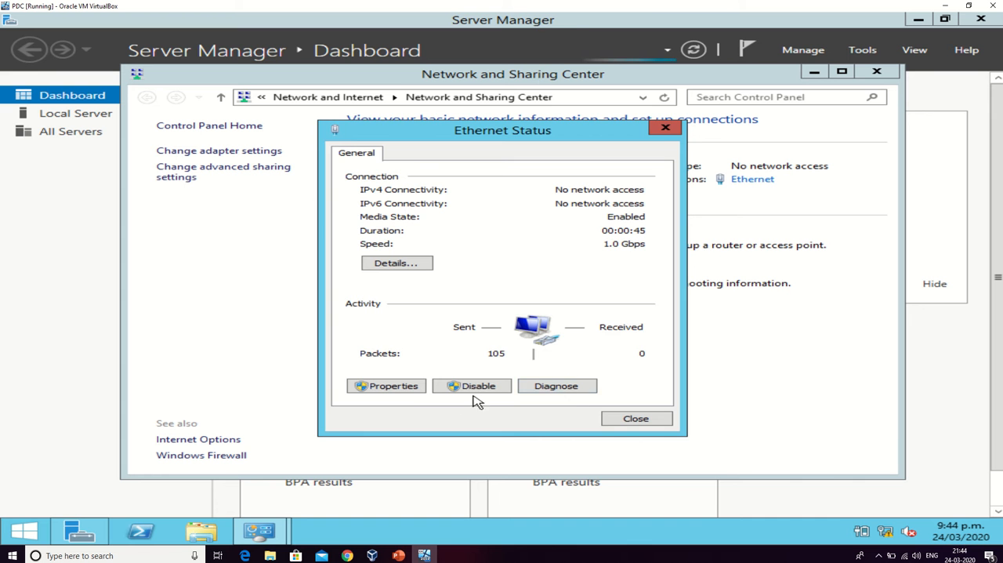
click(392, 386)
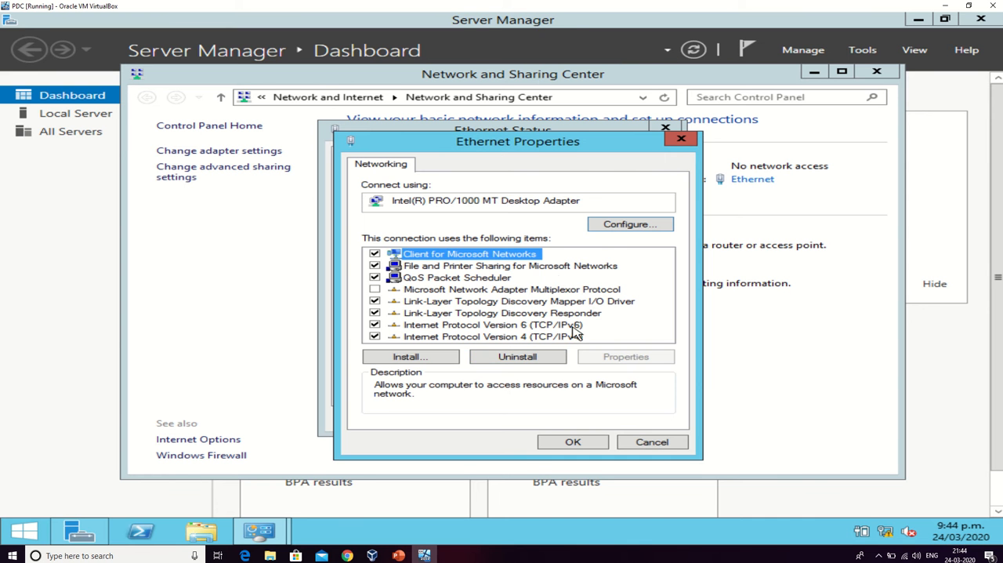
Give the Ethernet connection the static IPv4 address 192.168.11.1 with subnet mask 255.255.255.0.
click(561, 340)
double_click(561, 340)
click(409, 294)
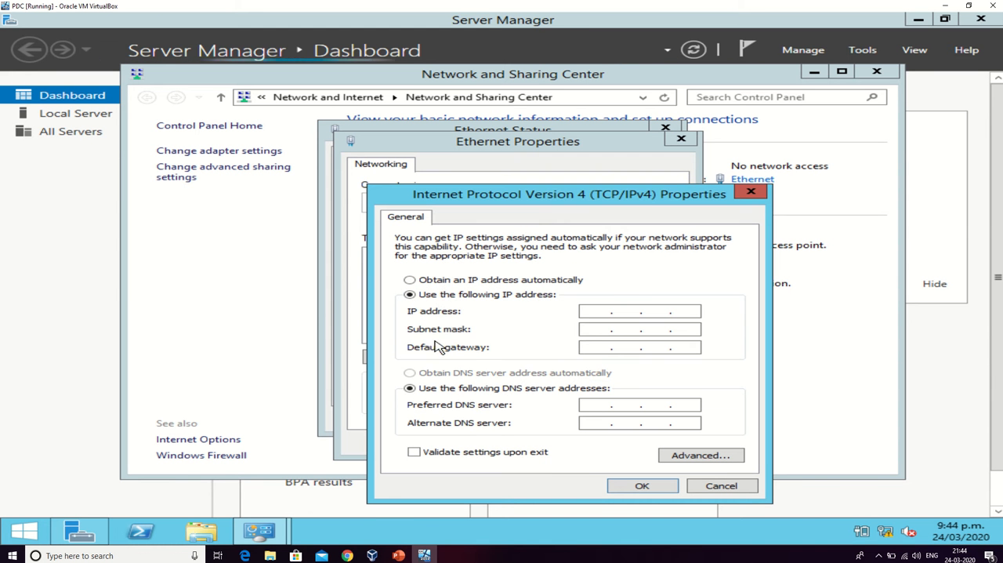
click(586, 313)
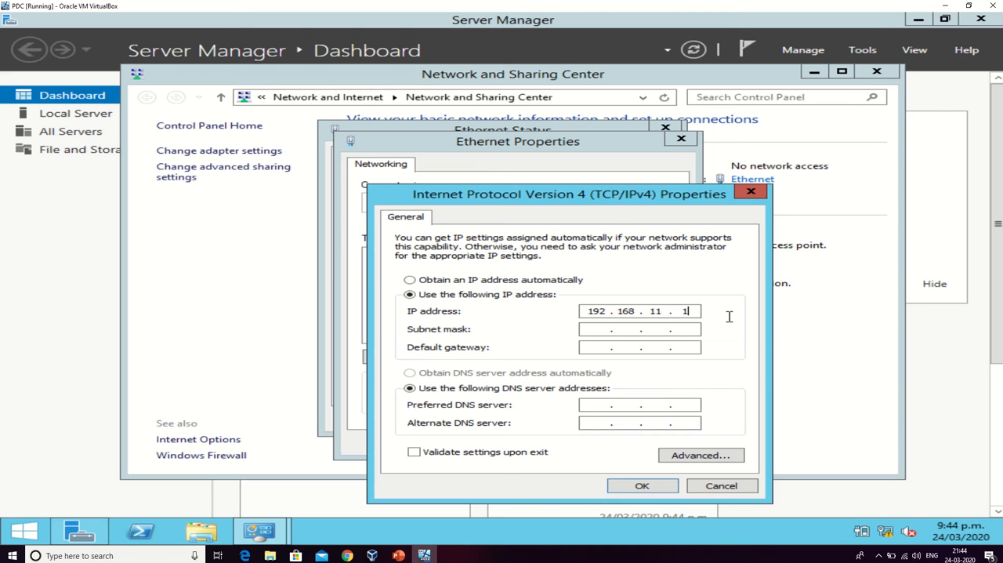
click(599, 326)
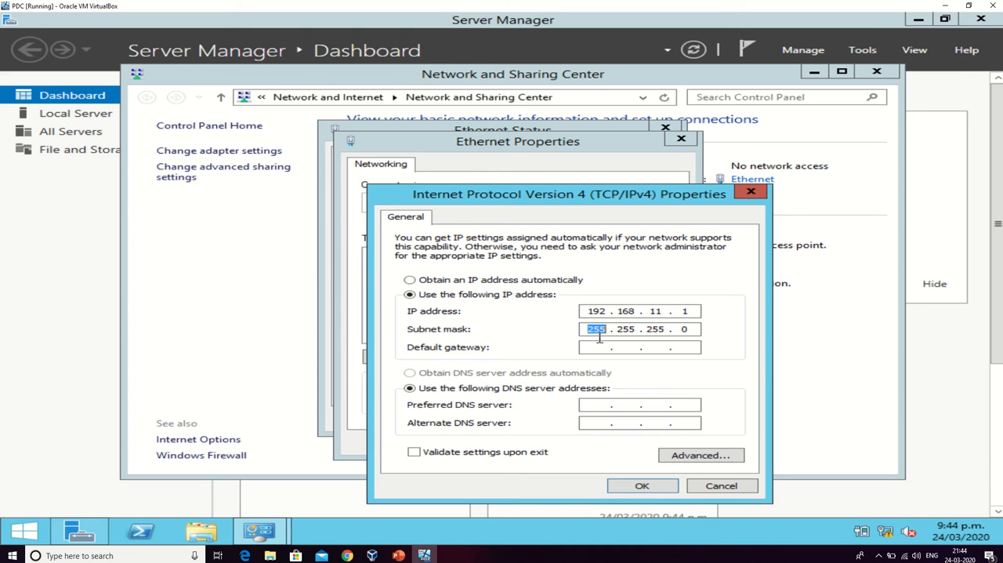
Enter the preferred DNS server address, apply the Ethernet settings and close Network and Sharing Center.
click(596, 404)
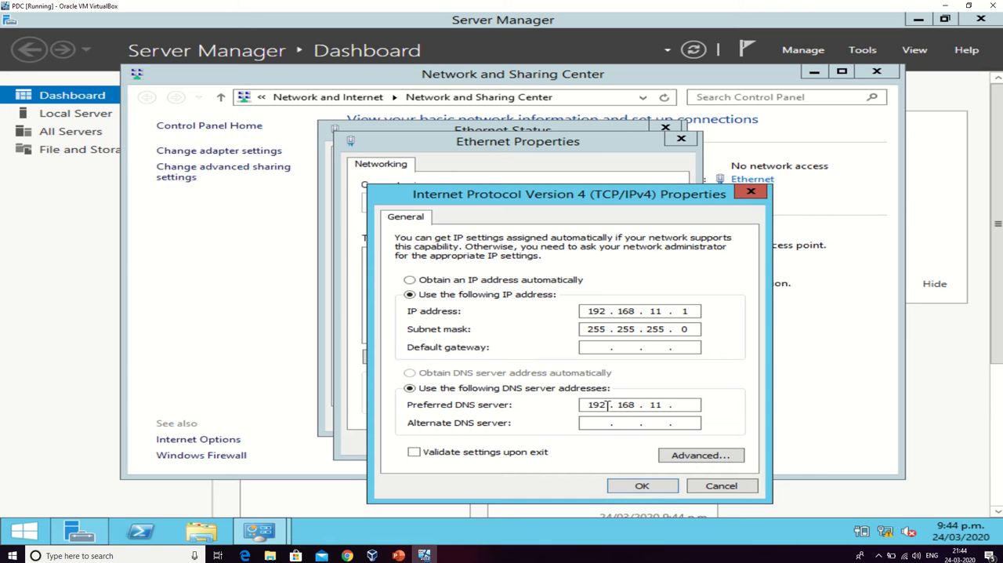
drag(606, 405, 542, 409)
key(BackSpace)
mouse_move(636, 407)
mouse_down()
mouse_move(609, 408)
mouse_move(641, 409)
mouse_up()
key(BackSpace)
key(BackSpace)
click(589, 406)
text(127 . 0 . 0 . 1)
click(632, 490)
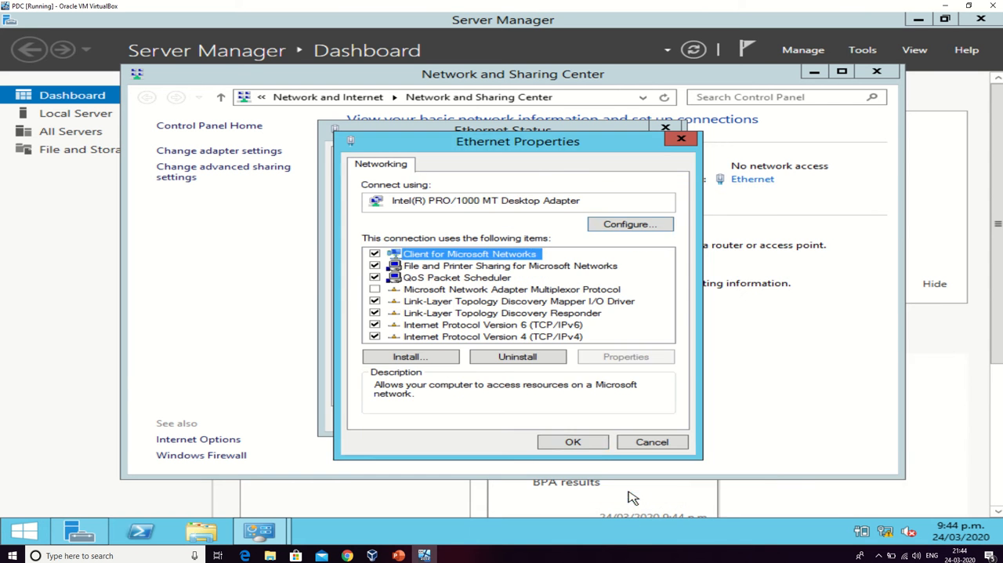
click(591, 445)
click(625, 423)
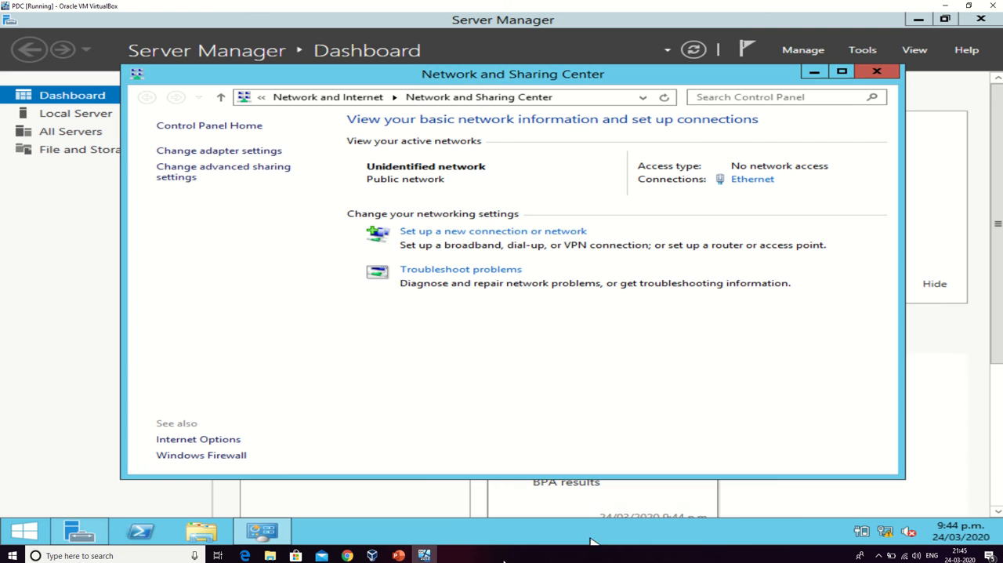
click(869, 76)
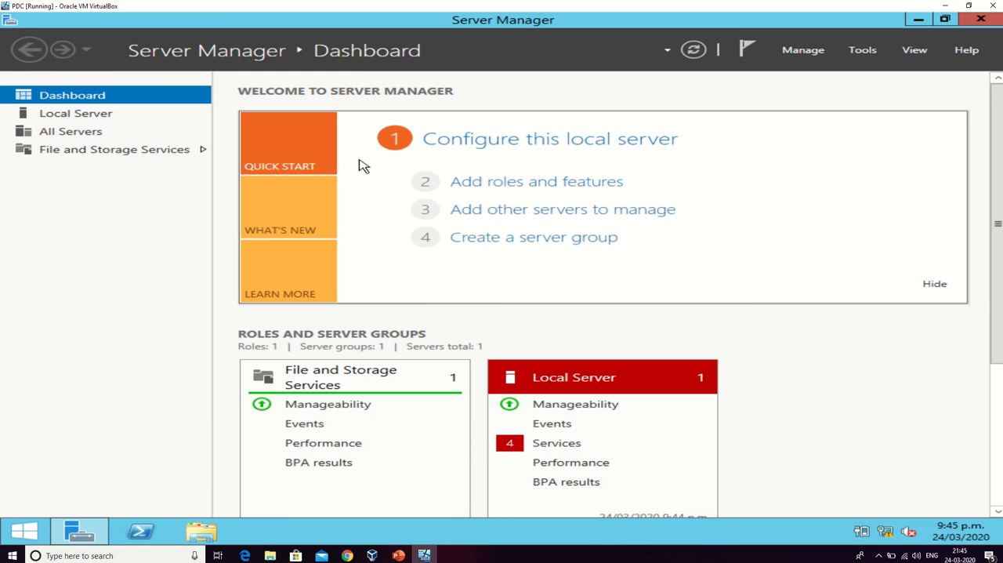
Change the local server's computer name to PDC, keeping it in the workgroup.
click(88, 118)
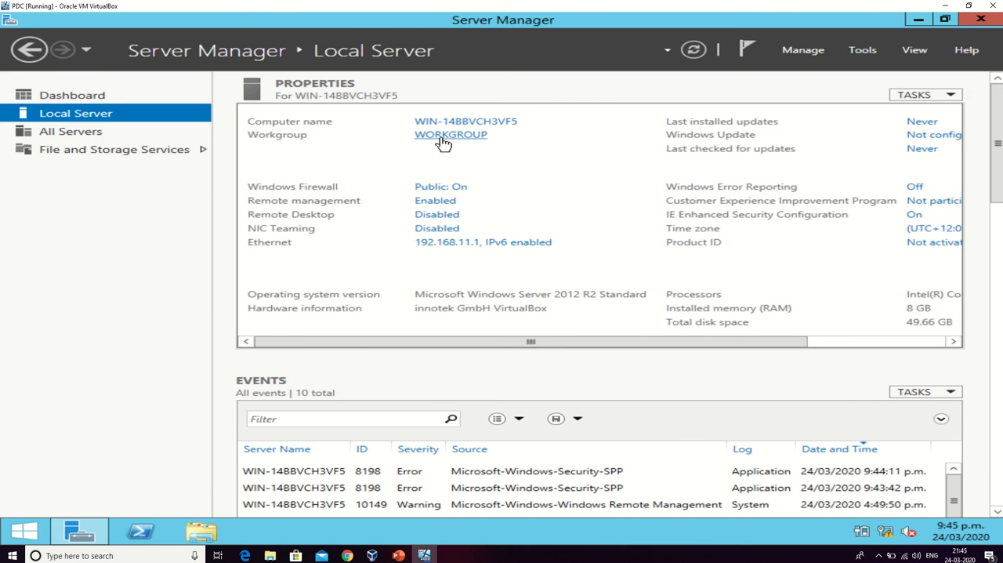
click(445, 123)
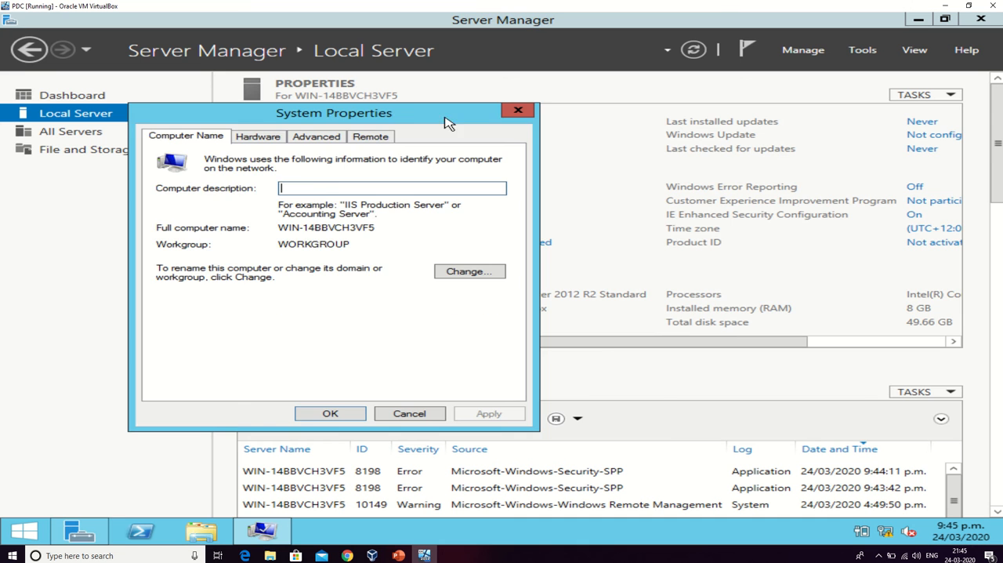
click(467, 271)
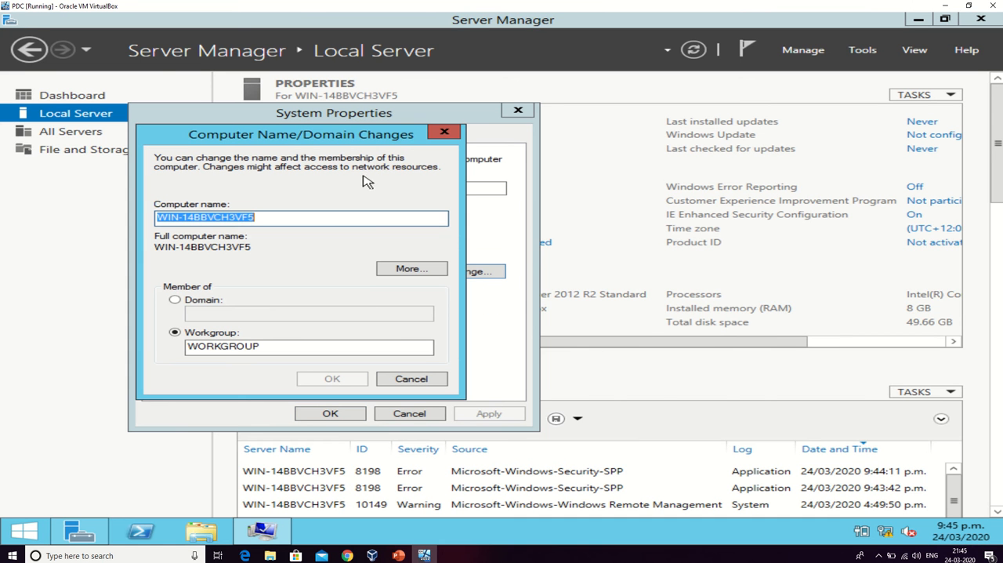
click(365, 217)
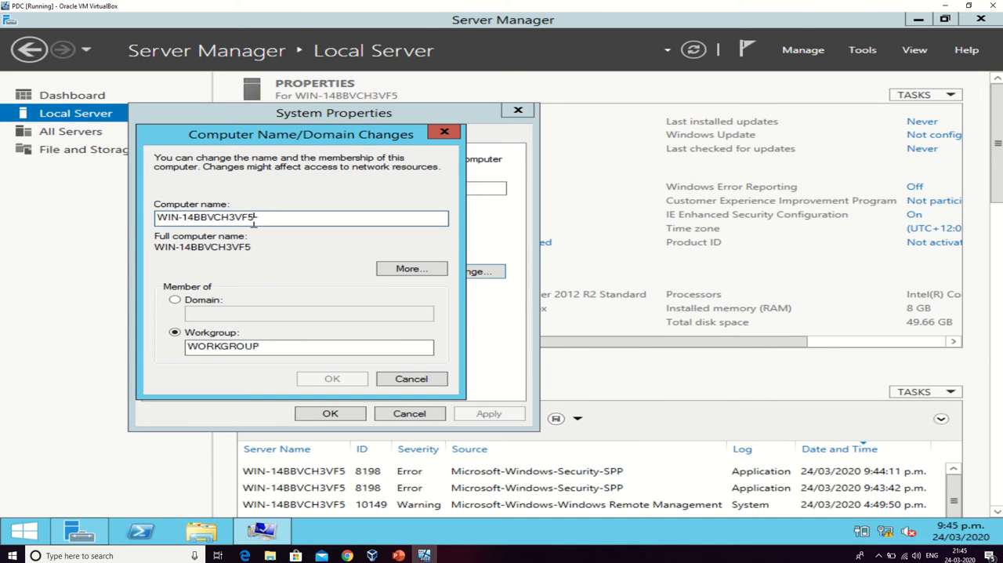
drag(254, 220, 83, 222)
text(PD)
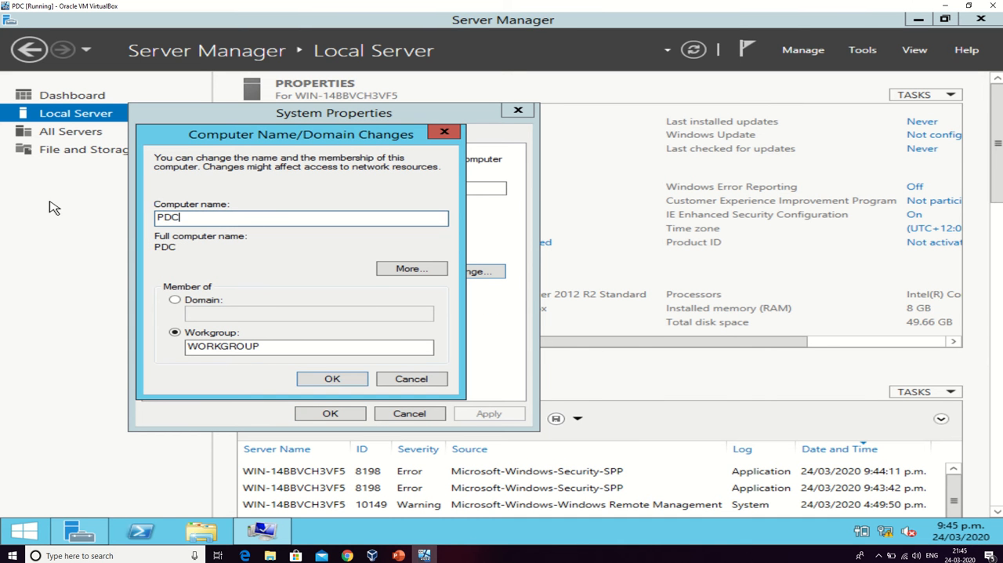
text(C)
click(329, 380)
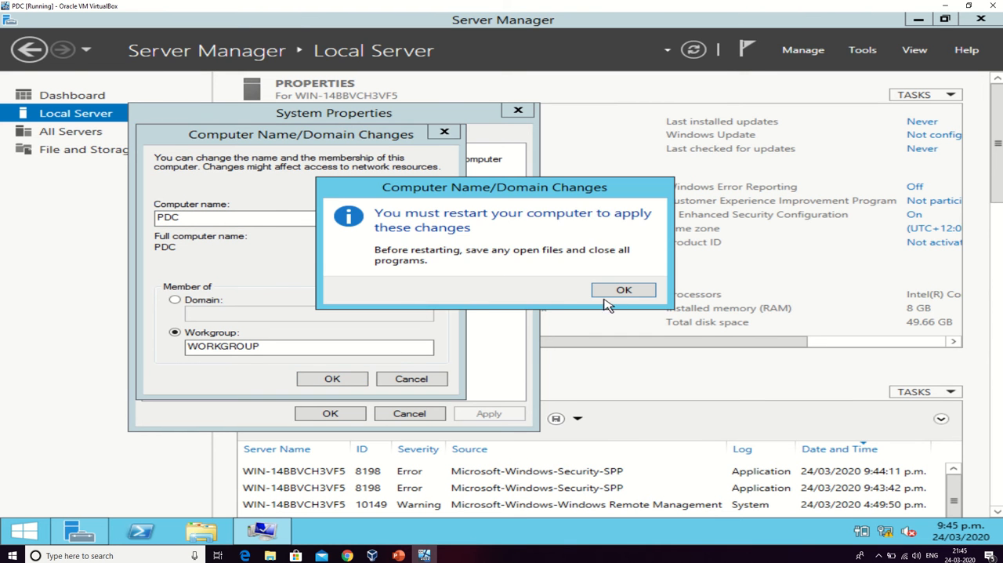
Close the system properties and restart the server immediately to apply the new computer name.
click(612, 295)
click(330, 413)
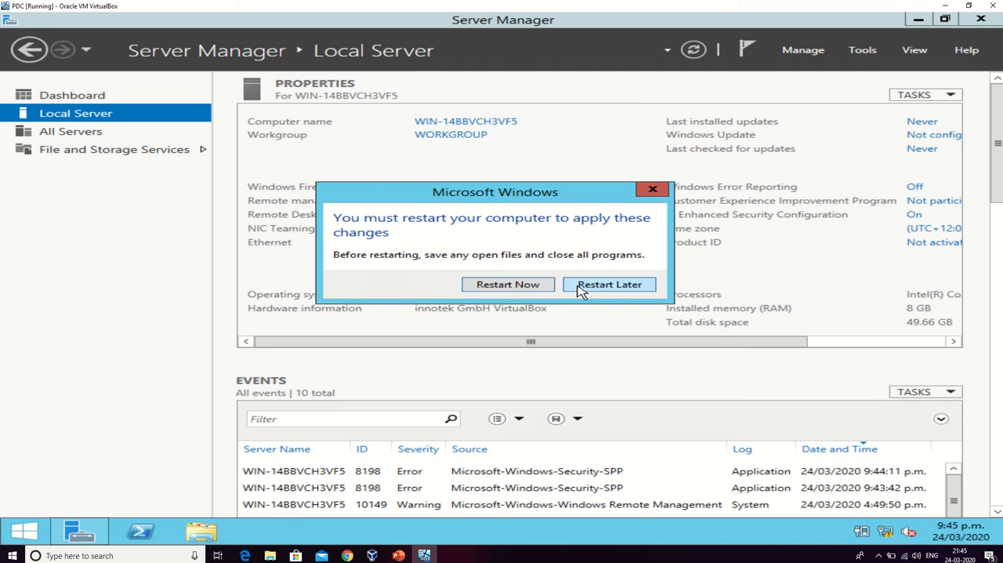
click(518, 288)
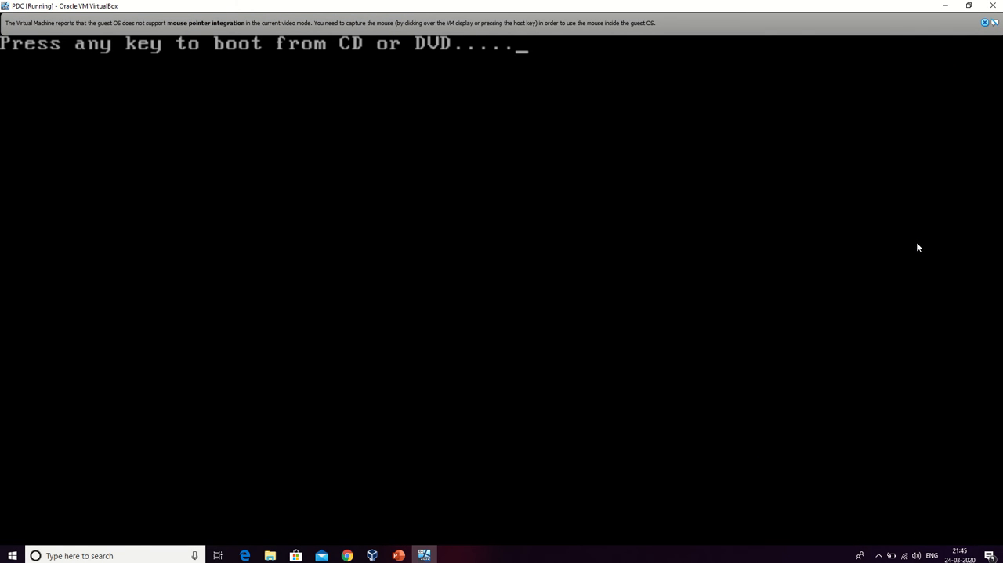
Sign in to the restarted server as Administrator with the account password and dismiss the virtual machine's mouse integration notices.
click(985, 23)
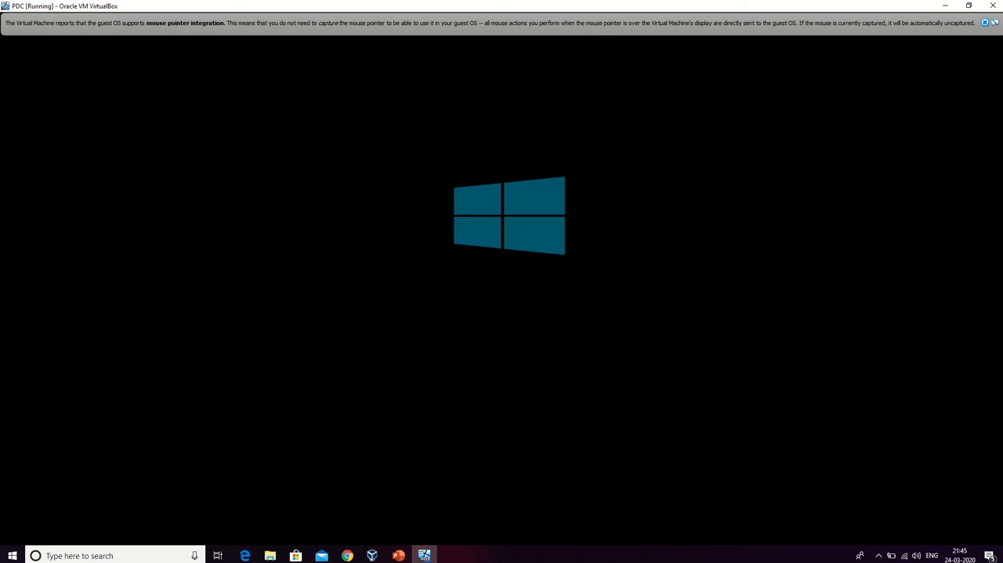
mouse_move(415, 19)
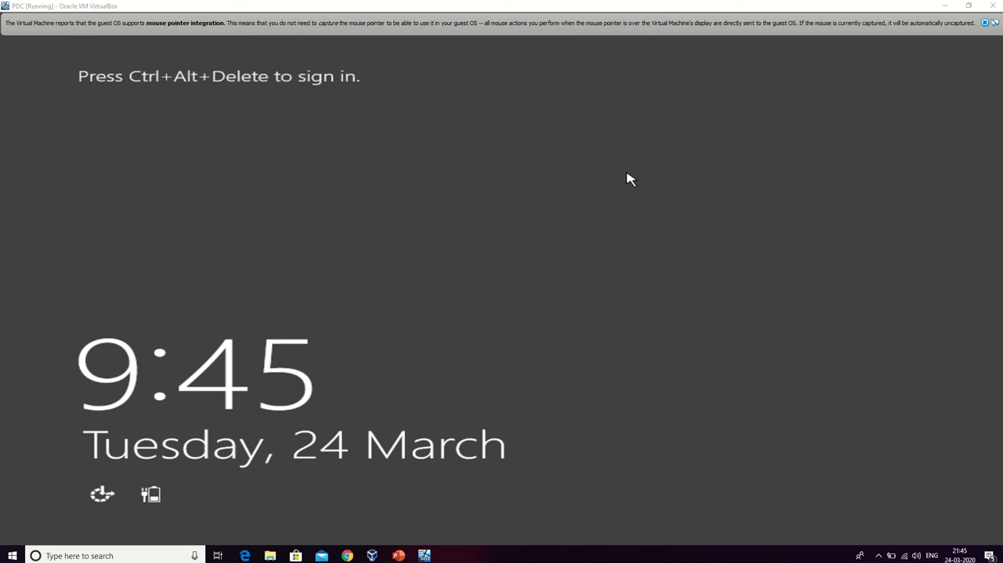
key(ctrl+Delete)
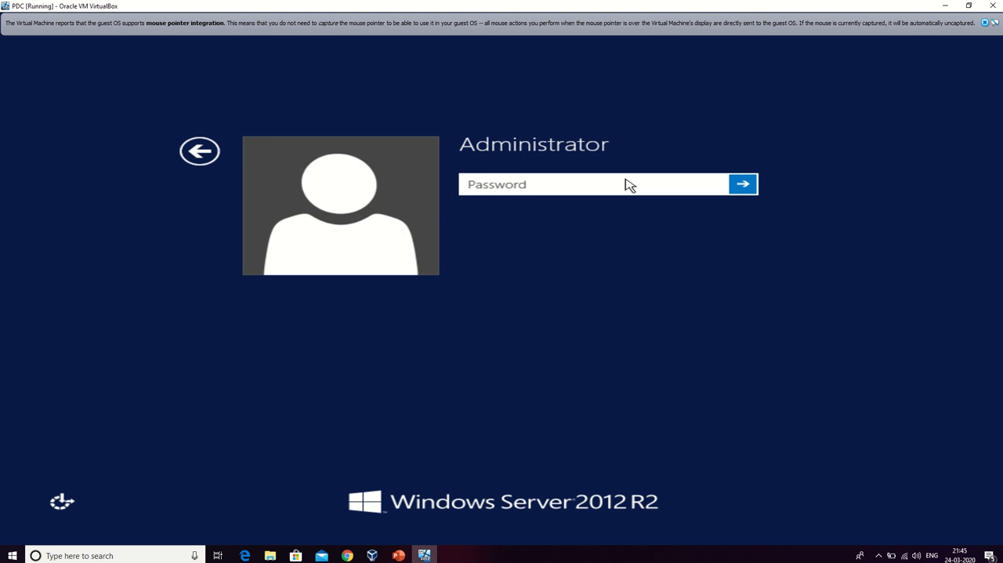
text(P@)
key(Return)
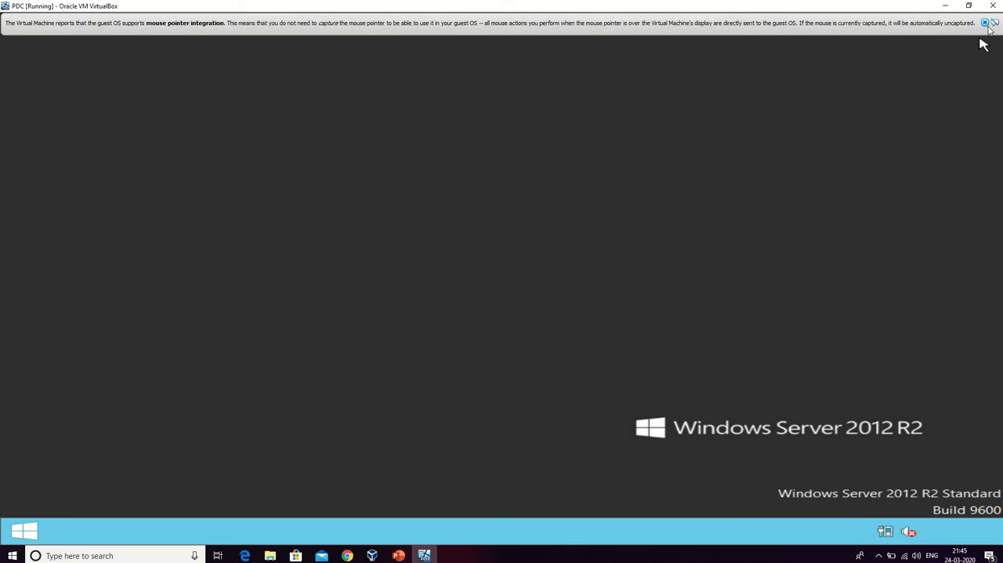
click(984, 22)
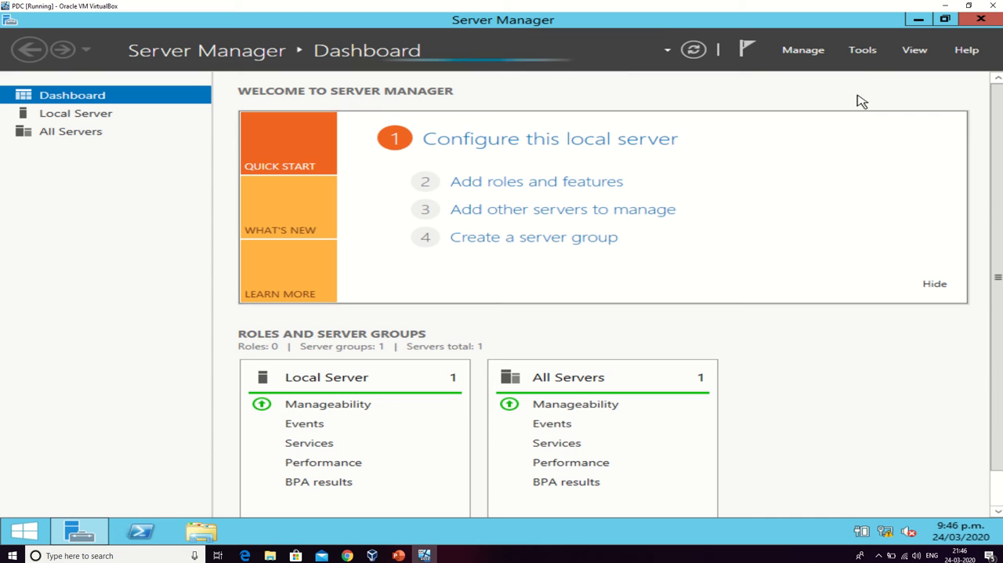
Start adding roles and features as a role-based or feature-based installation on server PDC from the server pool.
click(787, 51)
click(815, 70)
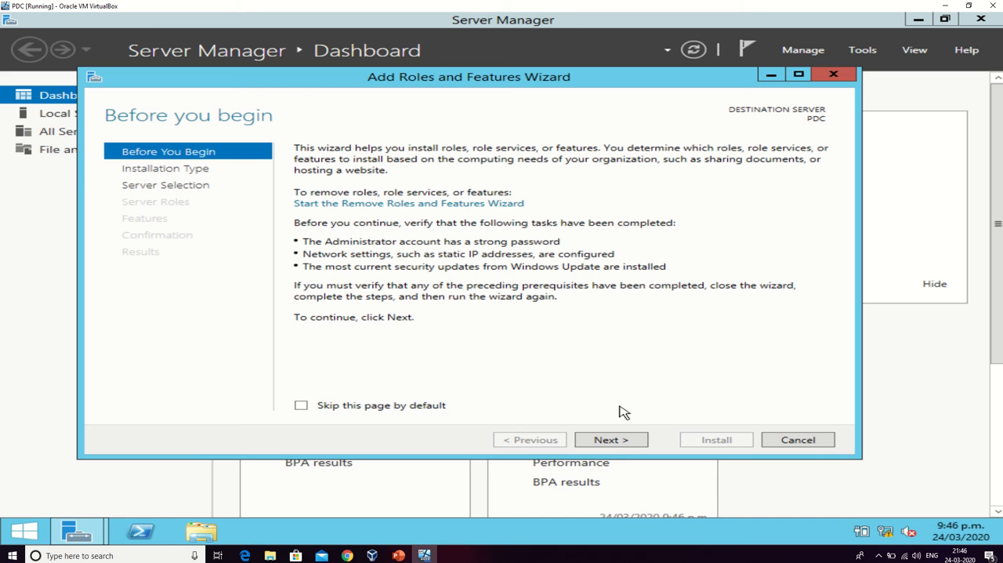
click(612, 439)
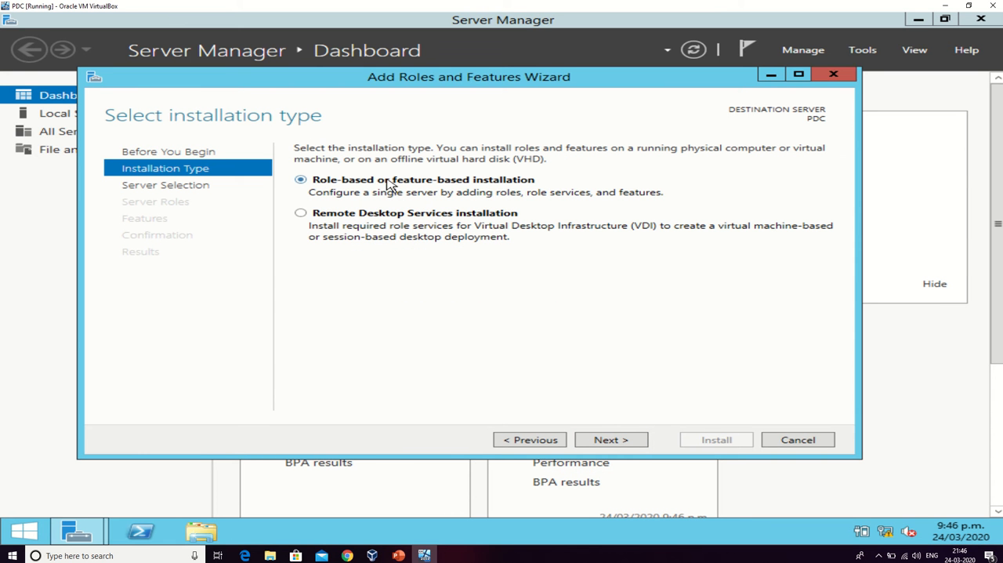
click(634, 448)
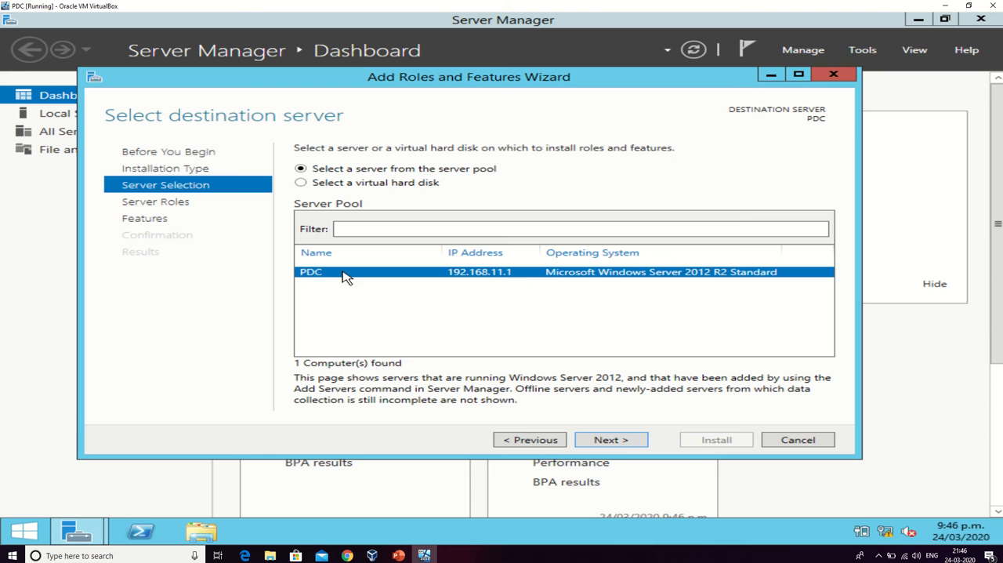
click(616, 441)
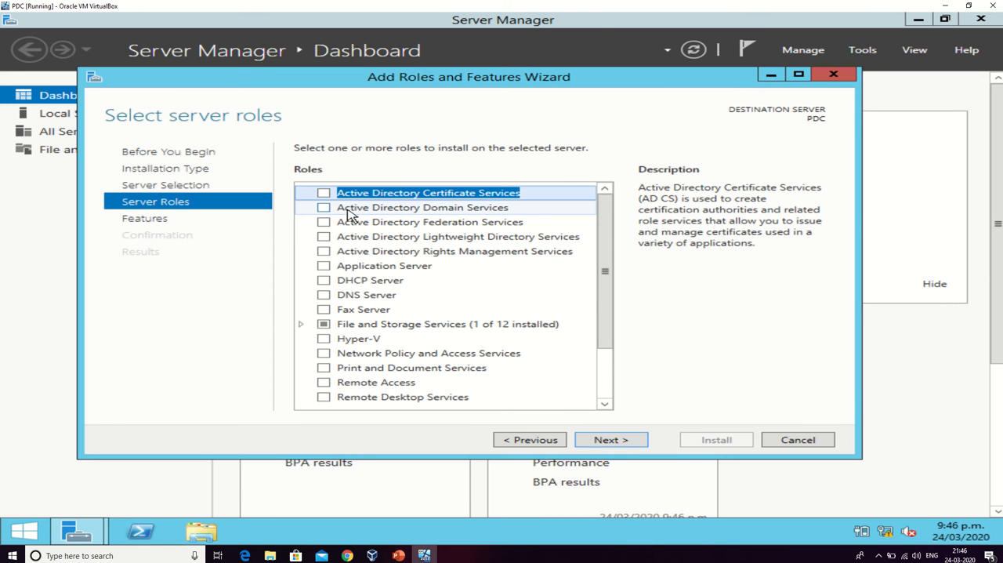
Select the Active Directory Domain Services and DNS Server roles, including the management features they require, and confirm the role selection.
click(325, 208)
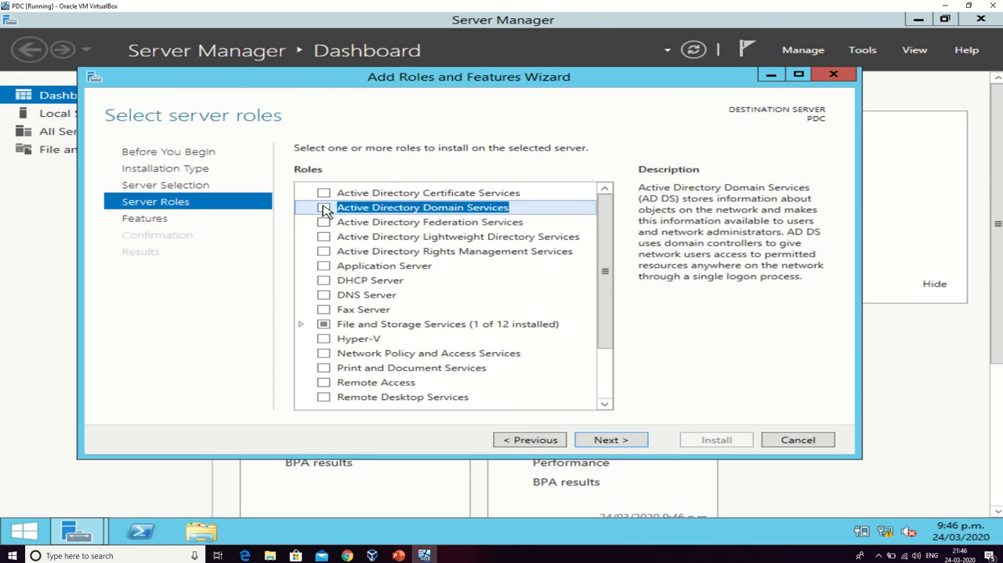
click(522, 389)
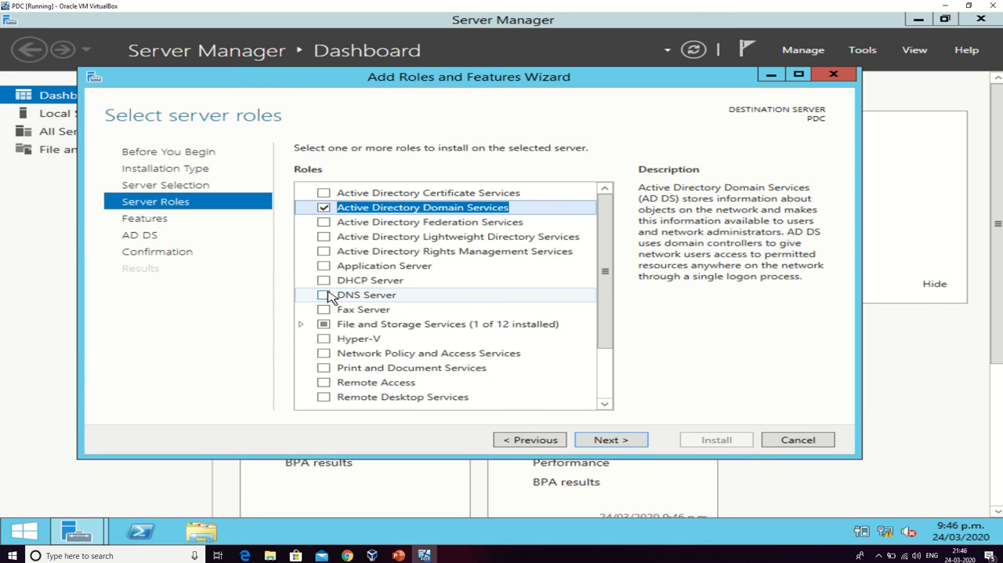
click(330, 297)
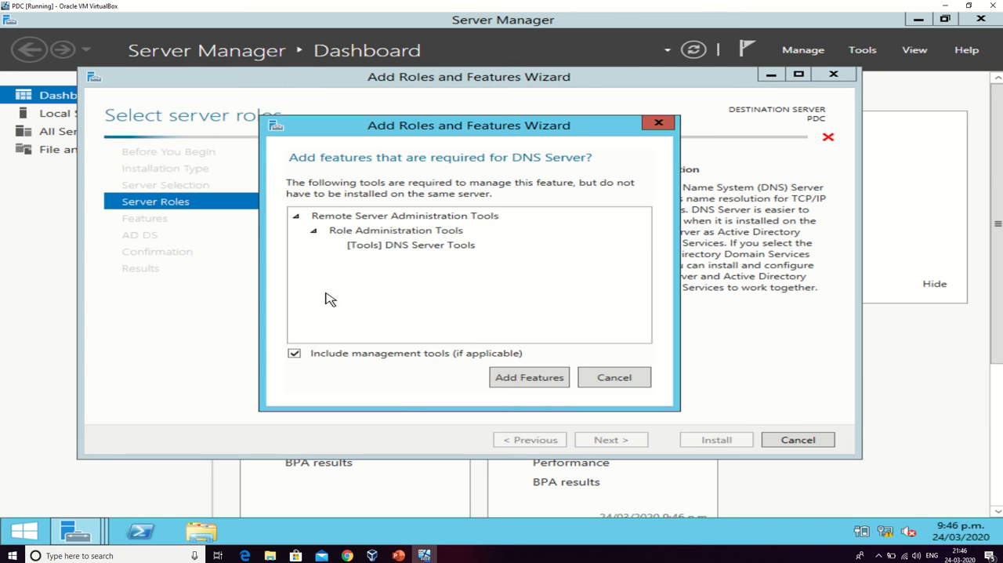
click(549, 387)
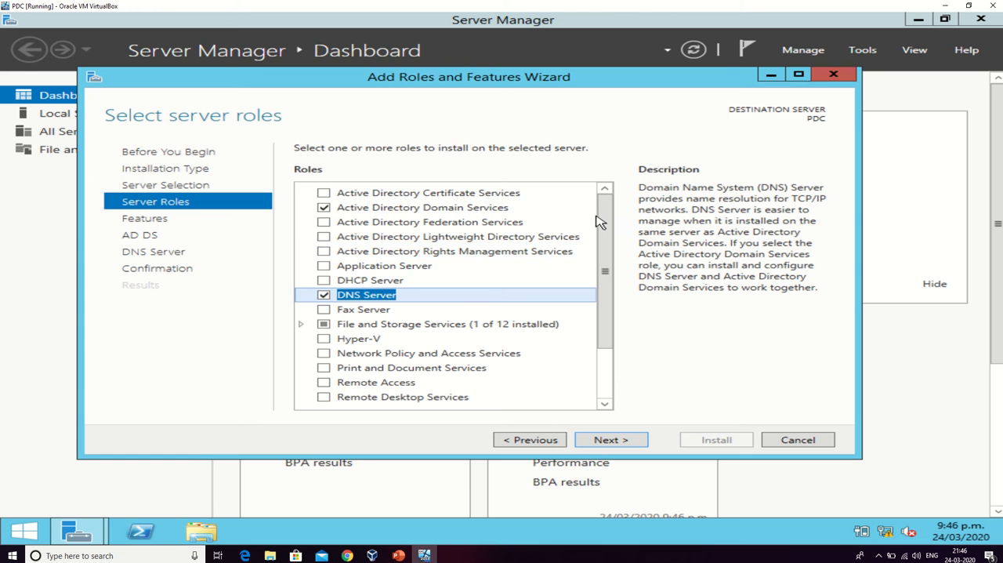
mouse_move(602, 215)
mouse_down()
mouse_move(595, 300)
mouse_move(595, 218)
mouse_up()
click(609, 441)
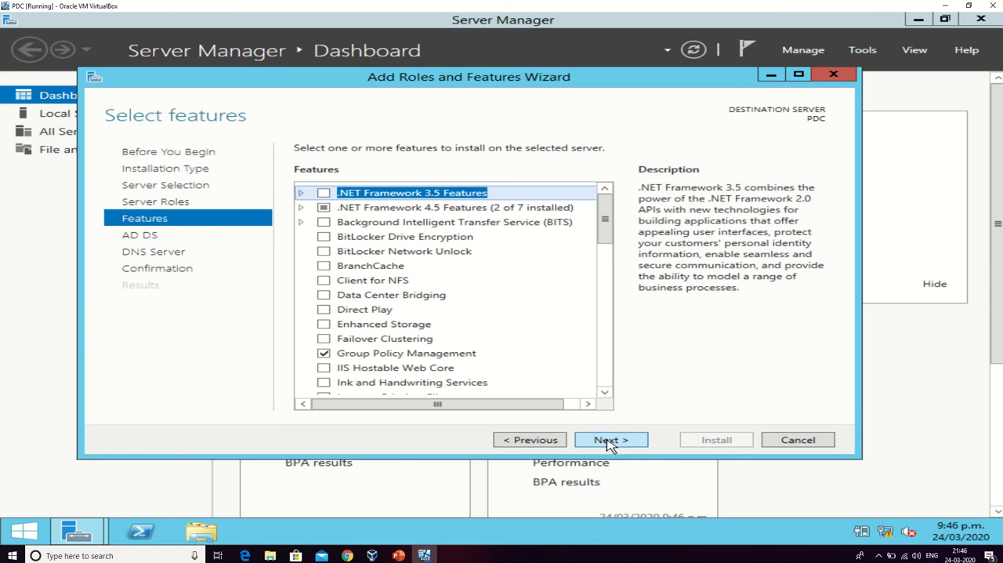
Keep the default features, allow the destination server to restart automatically if required, and start the role installation.
click(624, 443)
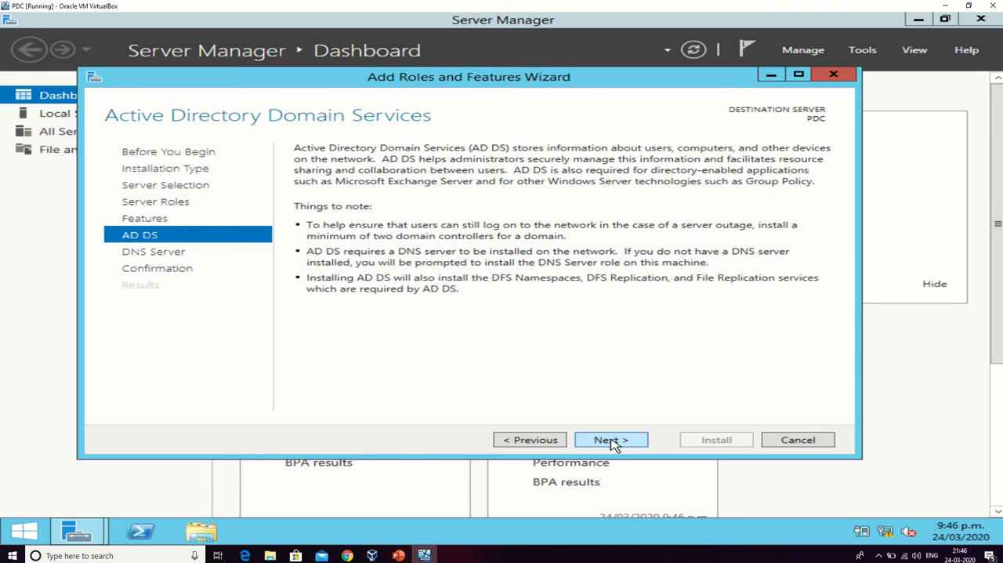
click(613, 444)
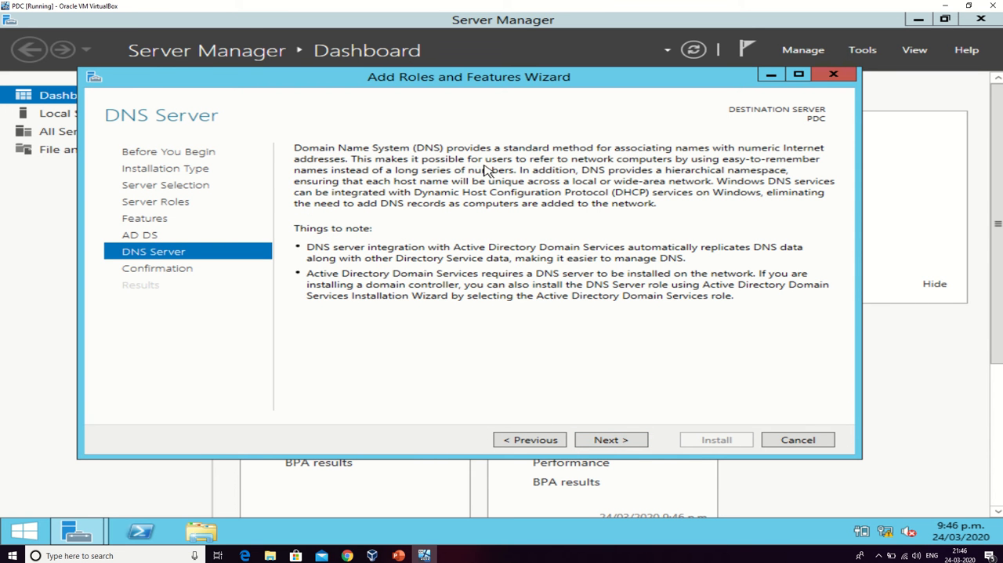
click(609, 442)
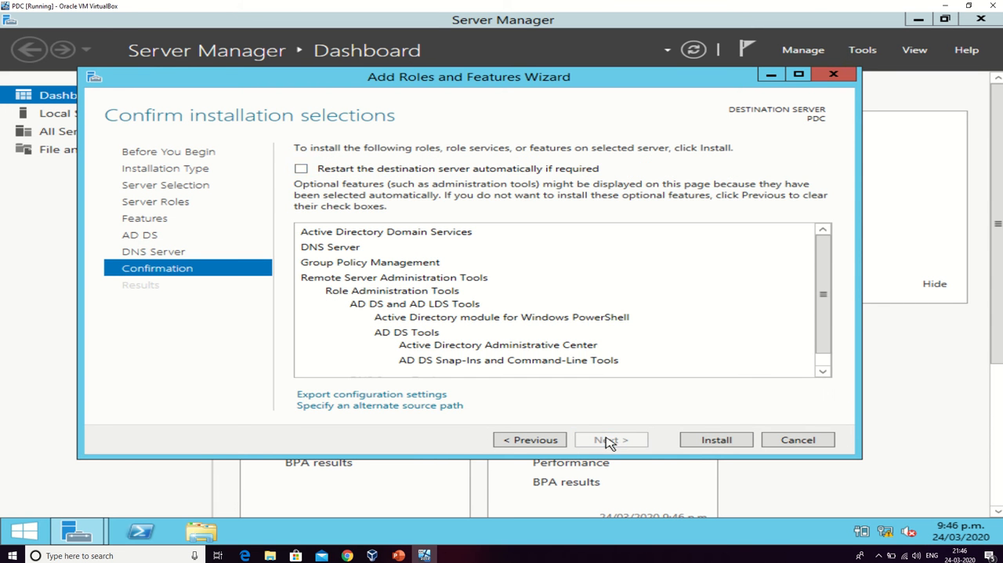
click(320, 171)
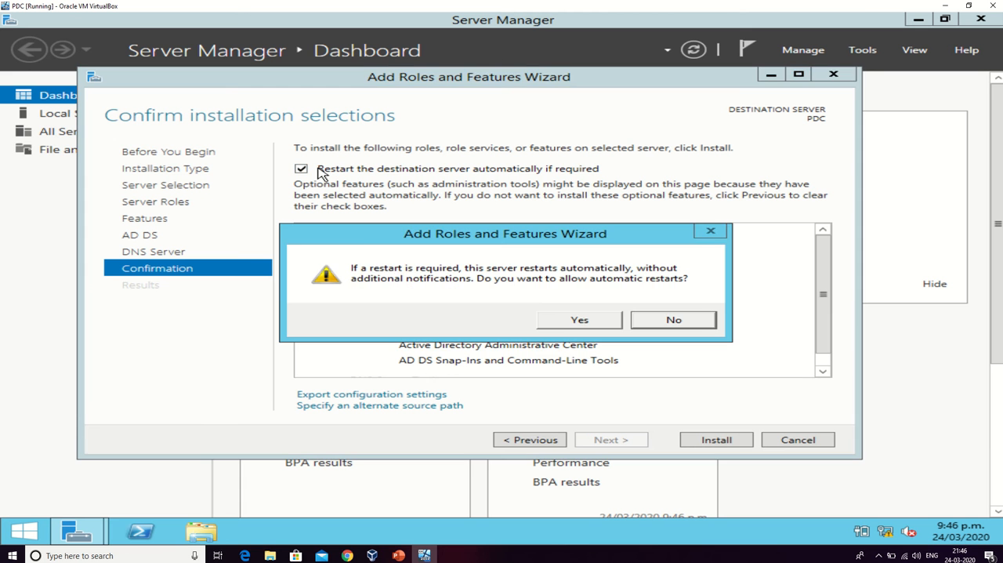
click(558, 322)
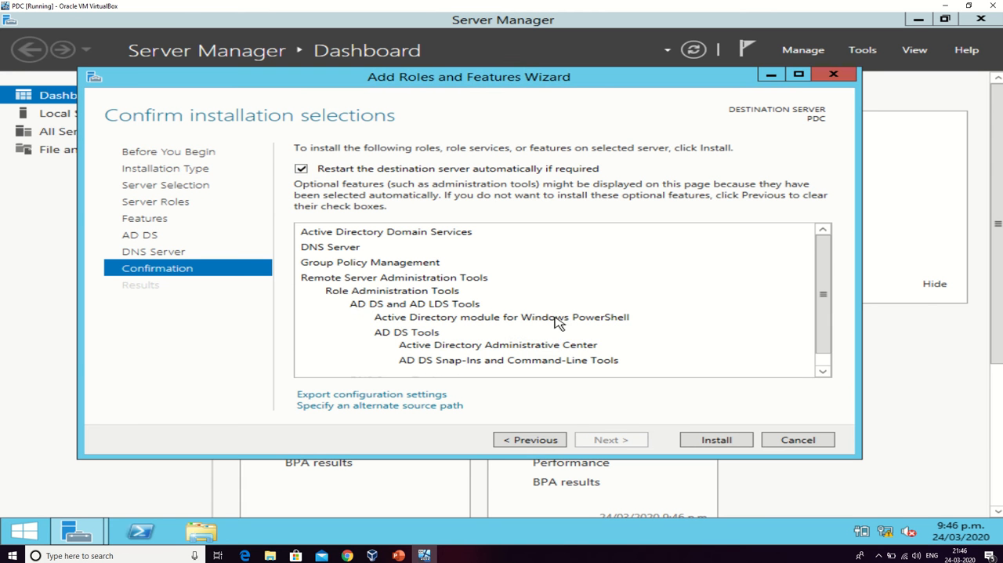
click(703, 441)
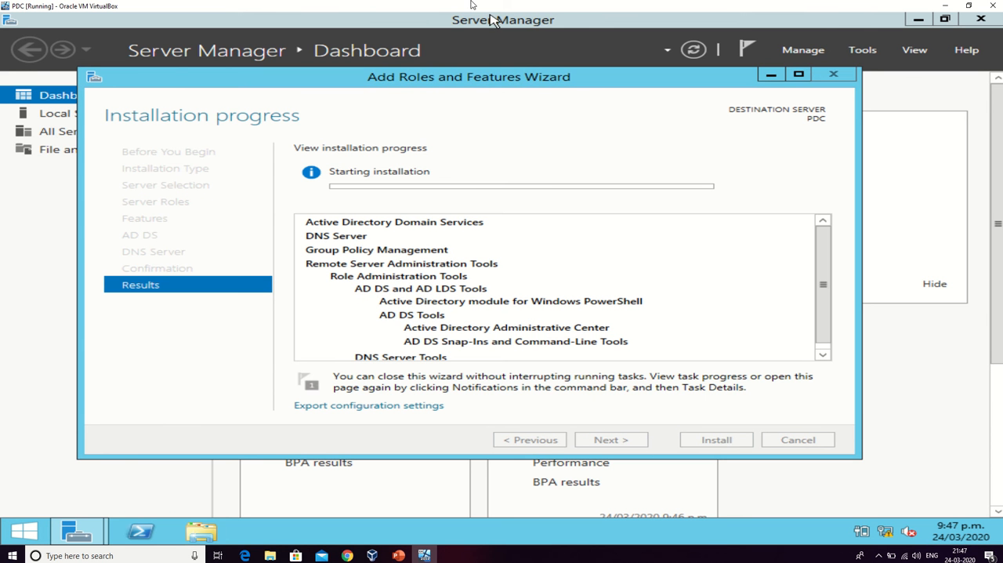
mouse_move(473, 5)
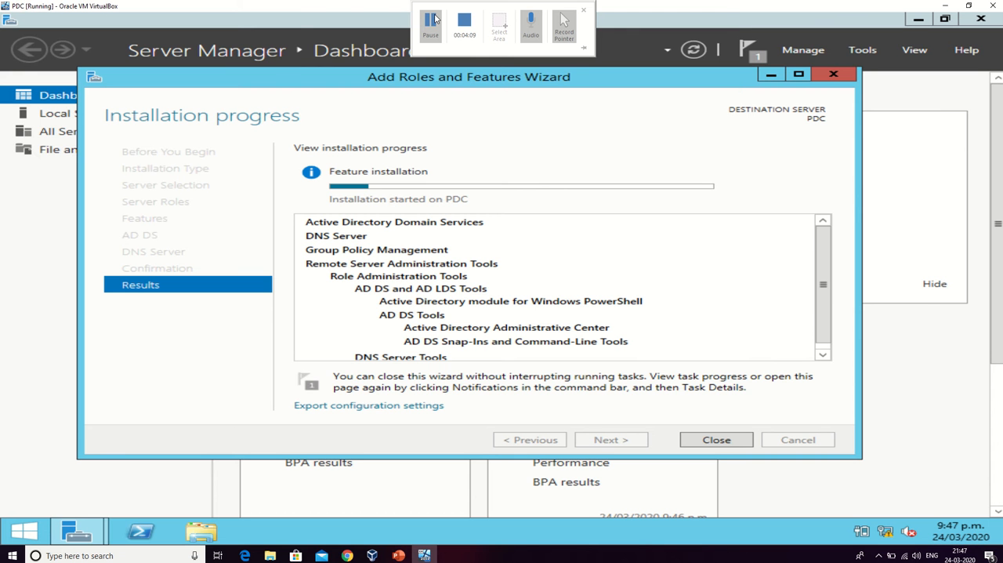
click(430, 24)
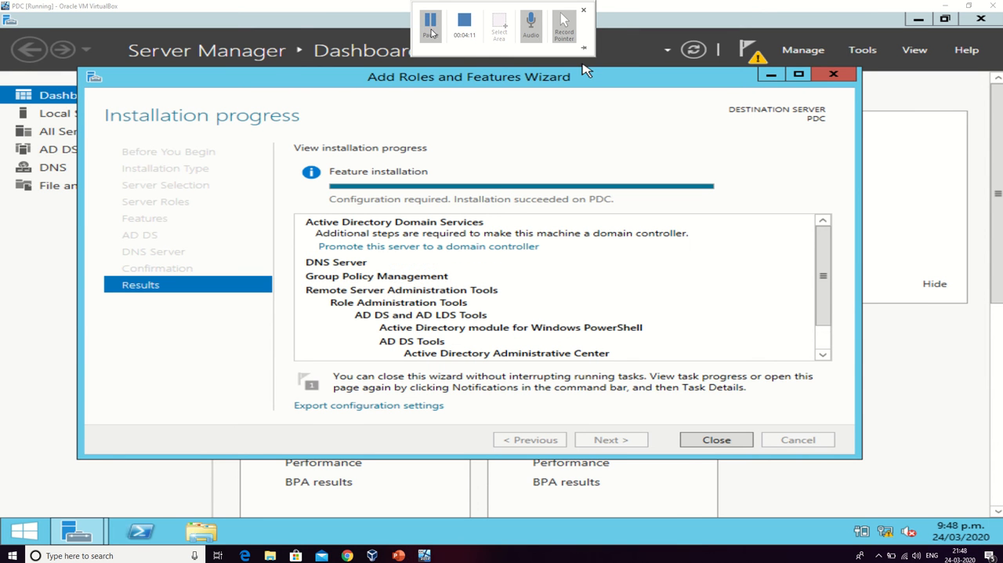
Close the roles and features wizard and start promoting this server to a domain controller from the post-deployment notification.
click(716, 441)
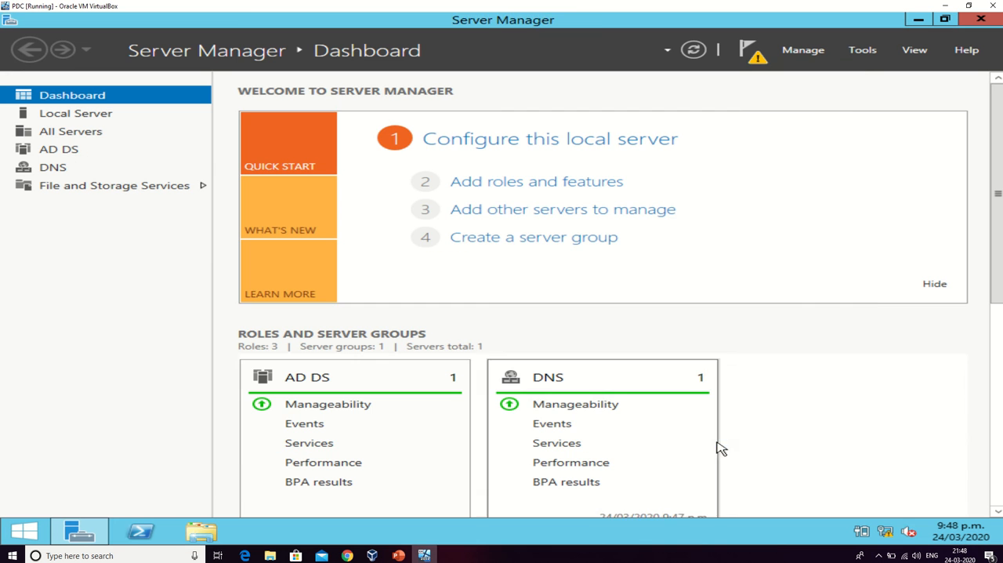
click(751, 53)
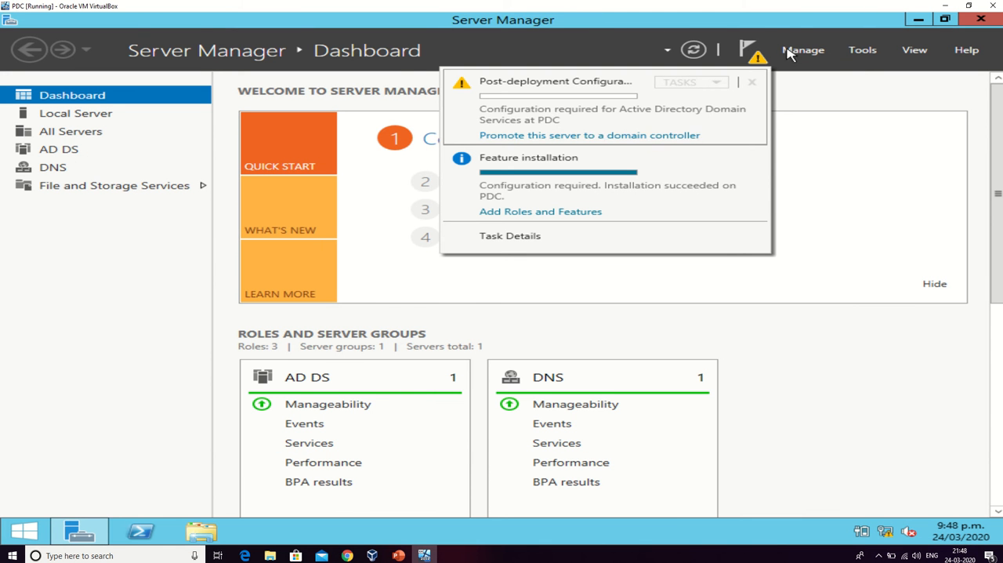
click(748, 51)
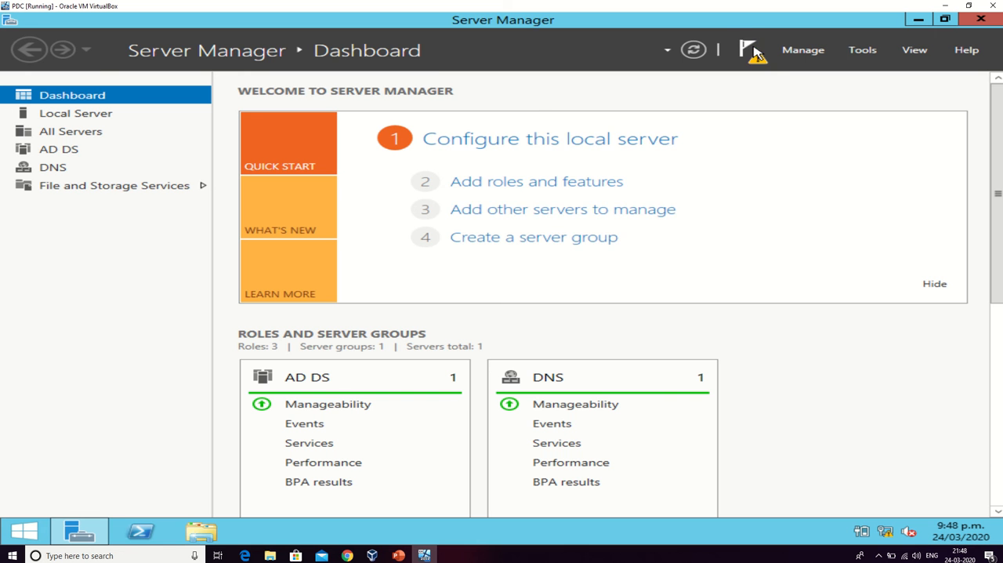
click(751, 52)
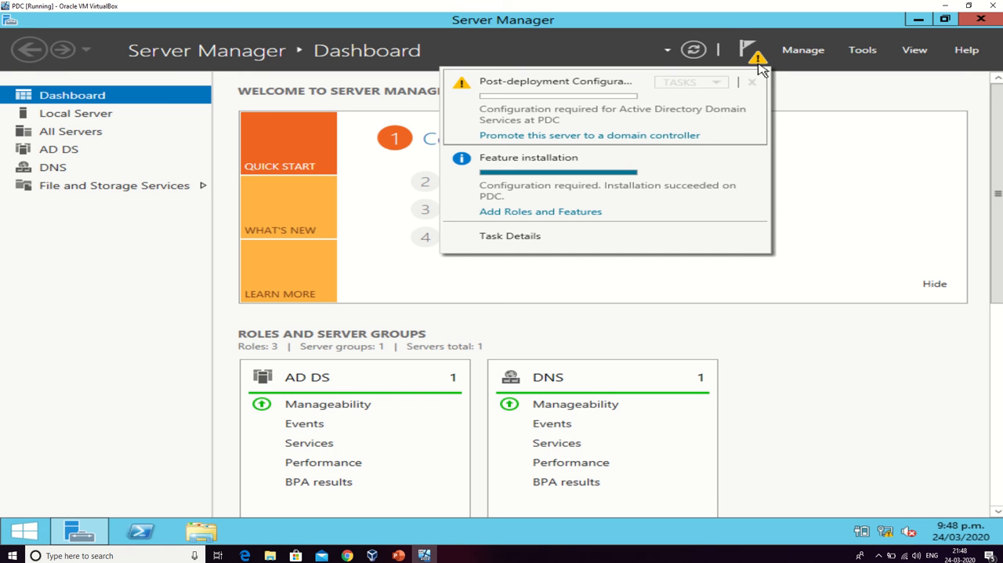
click(581, 136)
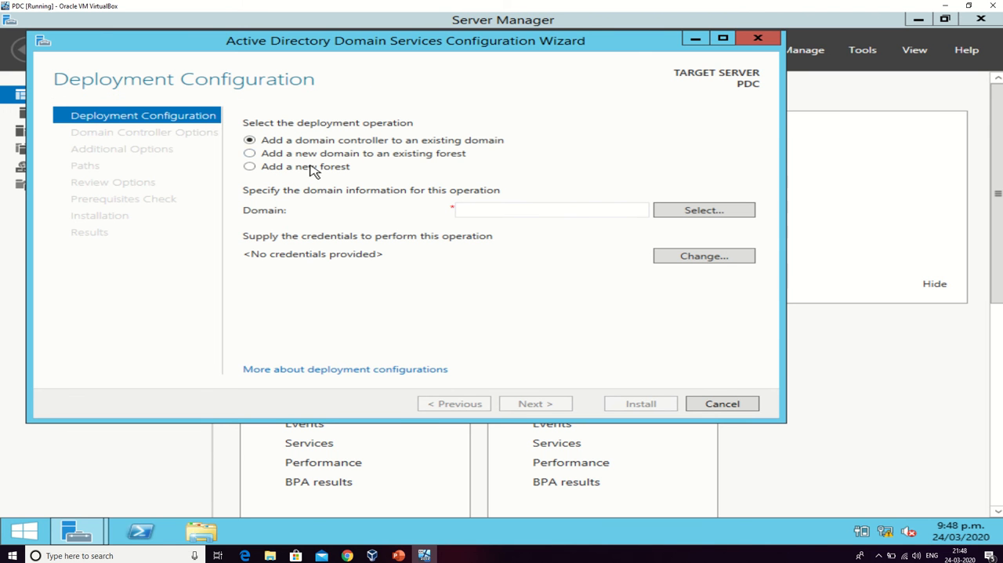
Add a new forest with the owner's first name plus .kiwi as root domain name, and continue to the domain controller options.
click(306, 166)
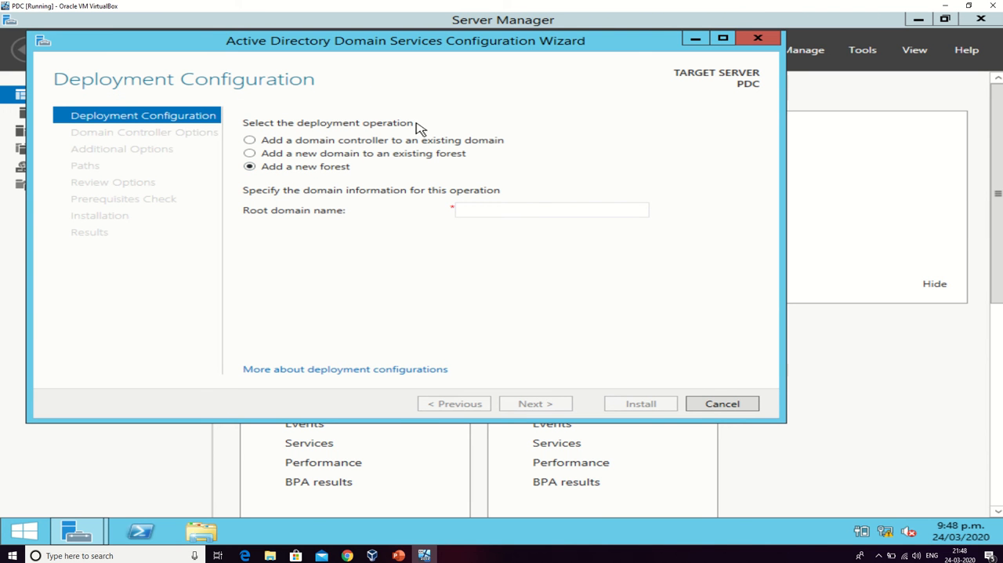
click(467, 207)
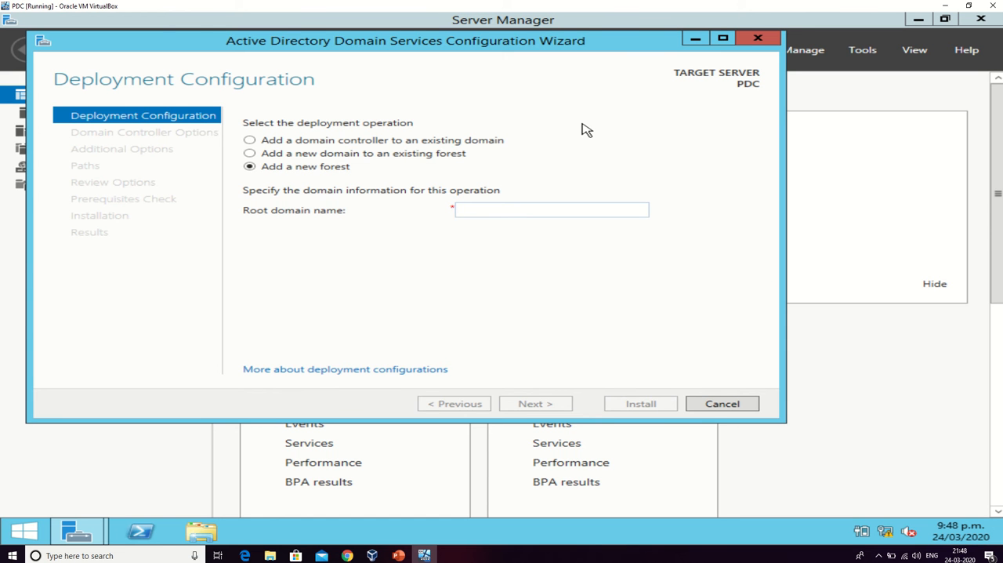
text(ankit.kiwi)
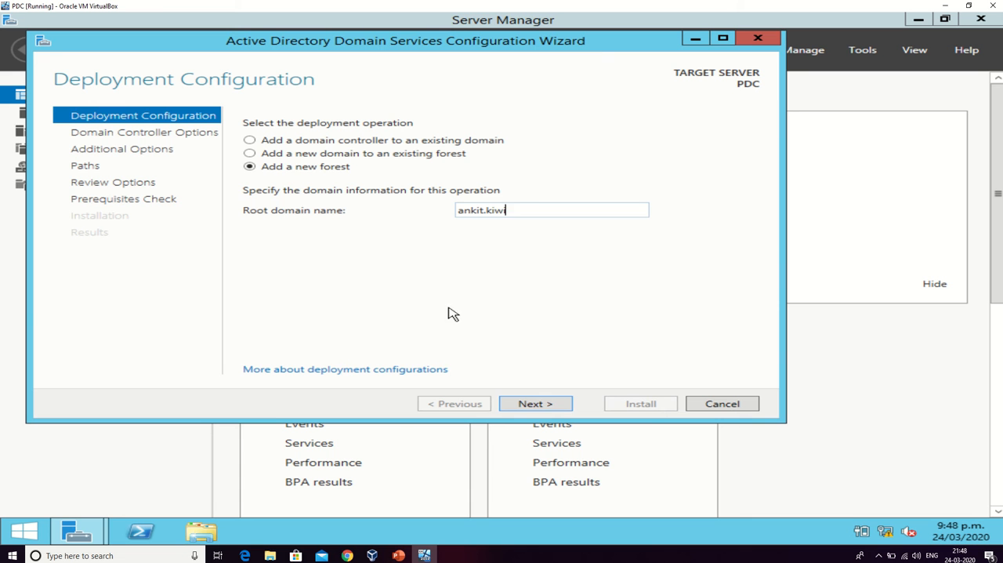
click(533, 404)
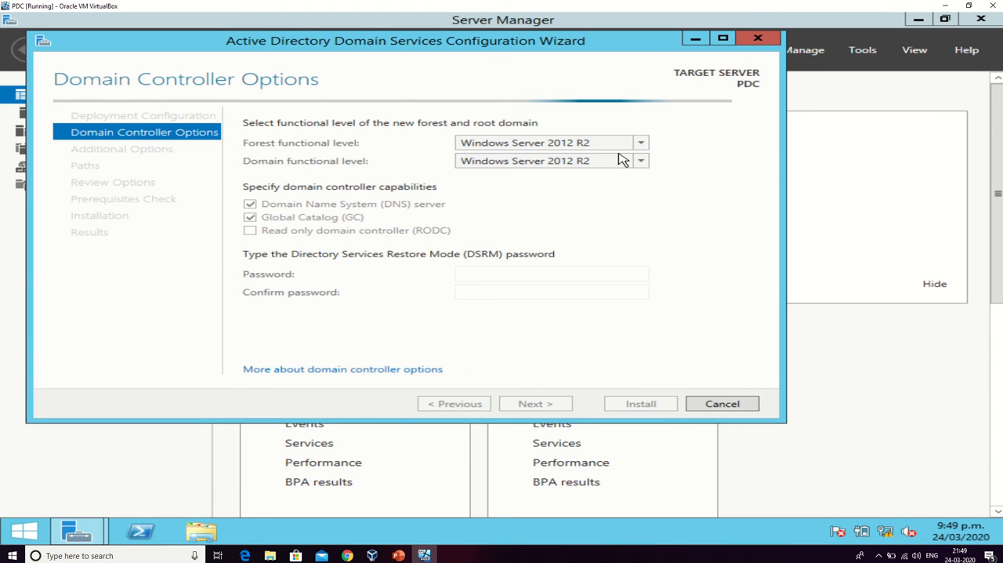
click(422, 556)
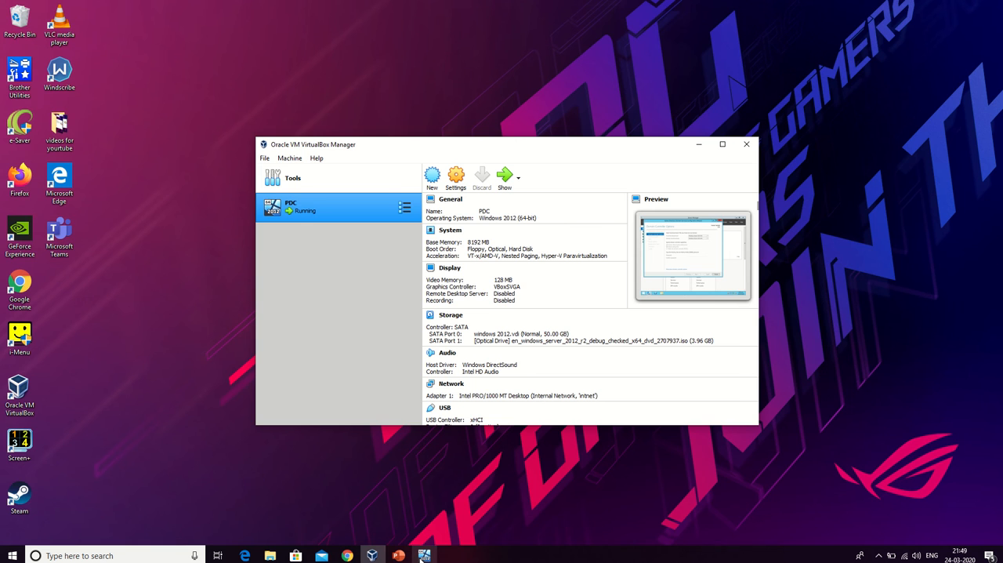
click(424, 555)
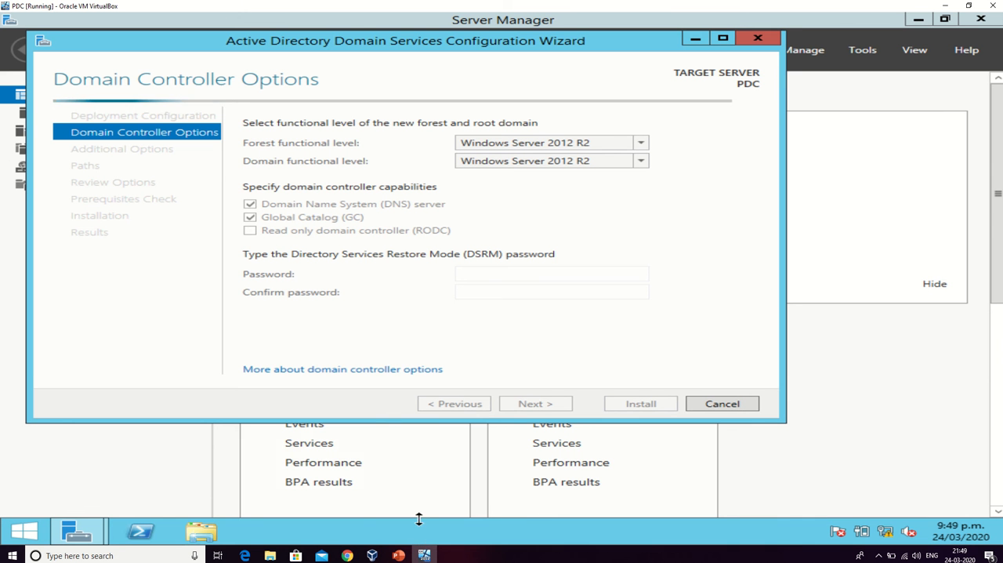
click(98, 555)
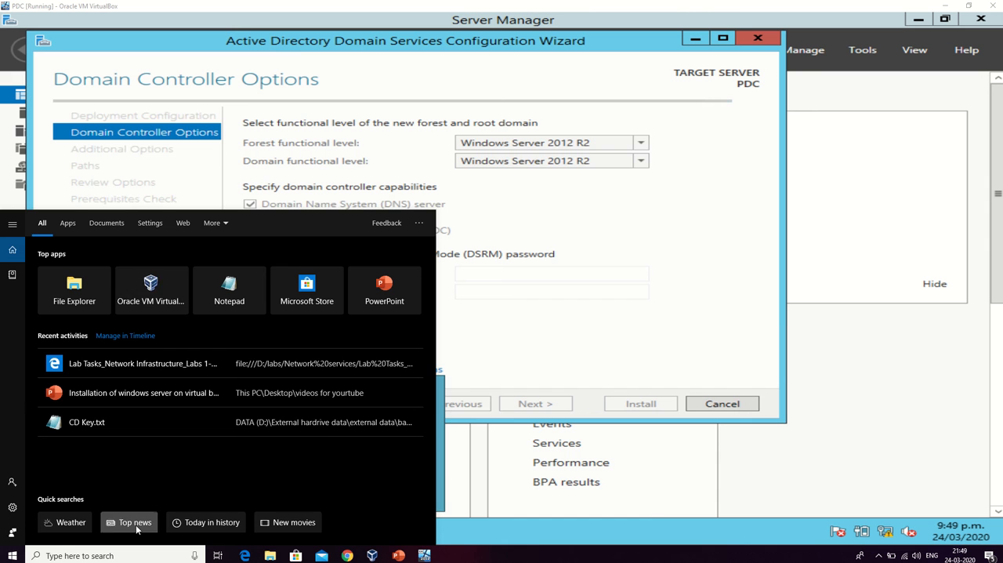
click(655, 552)
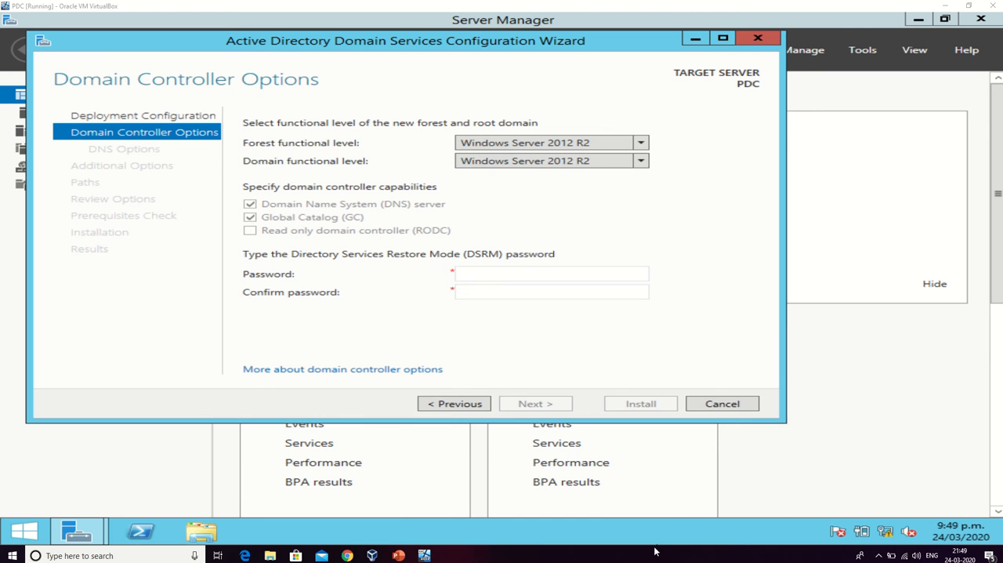
Choose Windows Server 2012 R2 as the functional level for both the new forest and the root domain.
click(519, 145)
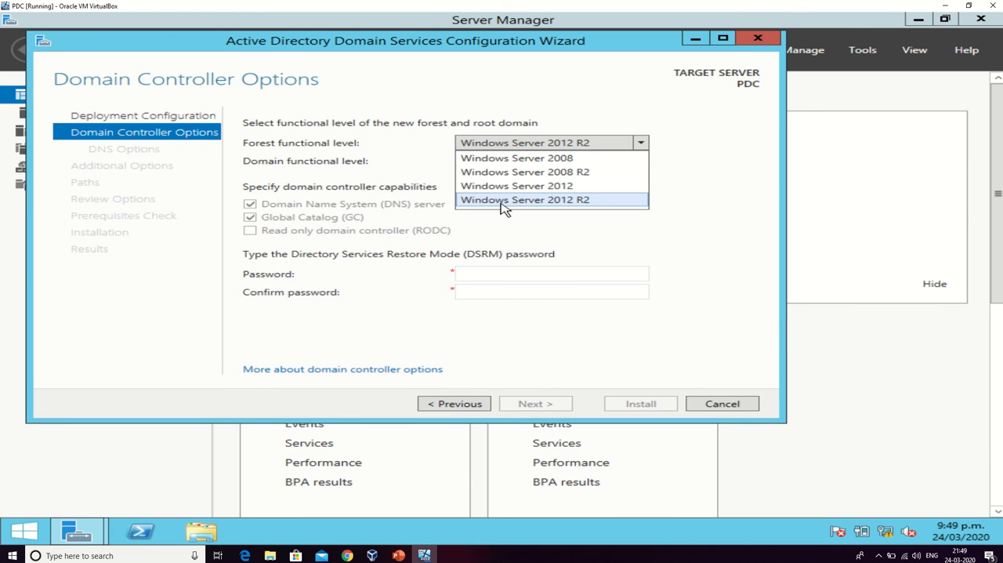
click(517, 199)
click(537, 162)
click(538, 181)
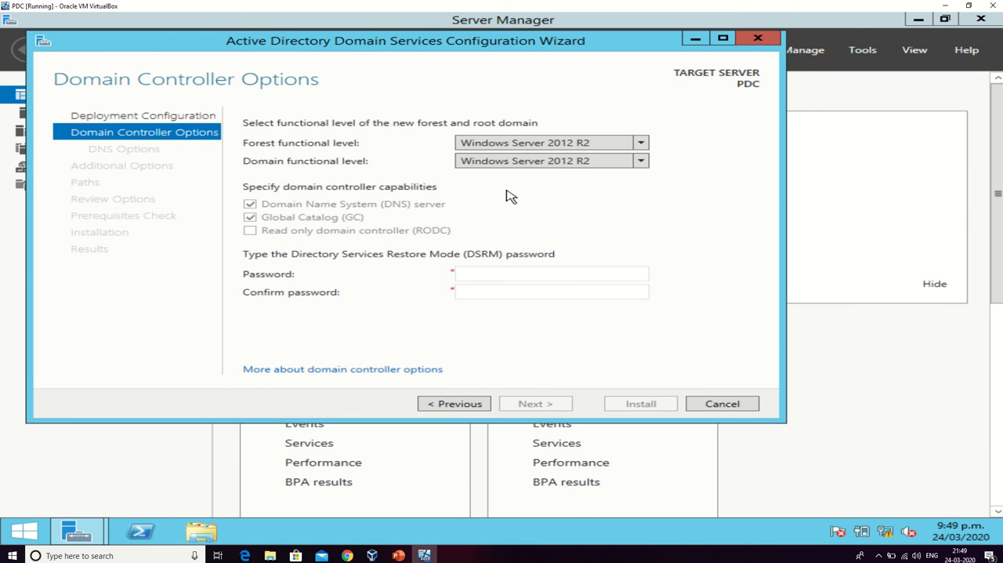
Enter and confirm the Directory Services Restore Mode (DSRM) password, and continue to the DNS options.
click(503, 272)
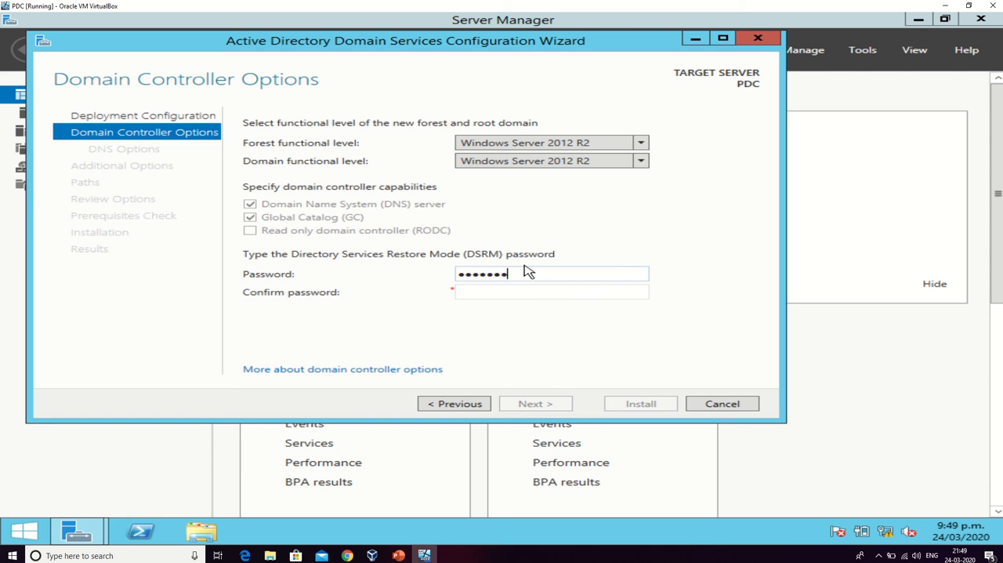
key(Tab)
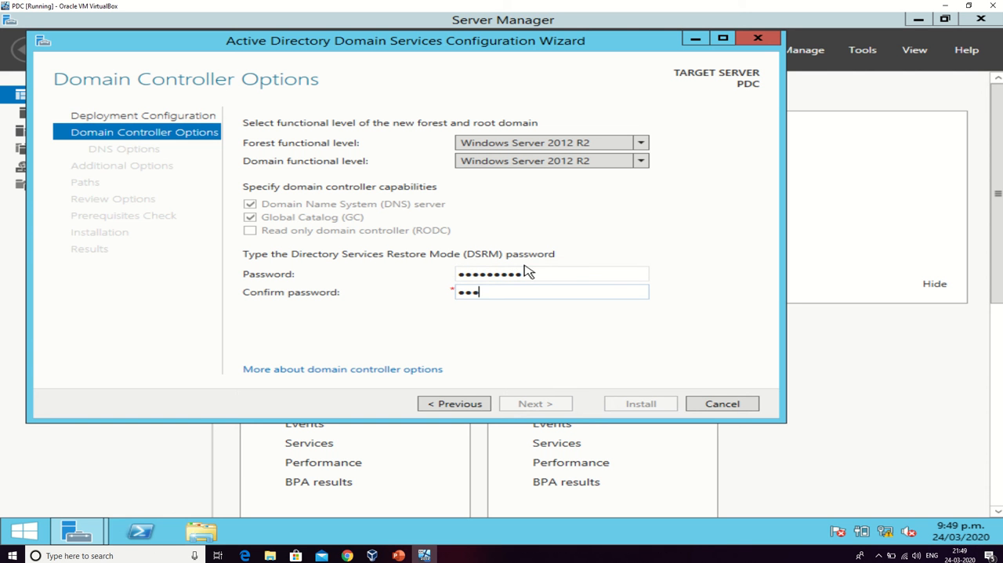
text(••••••••••)
key(Return)
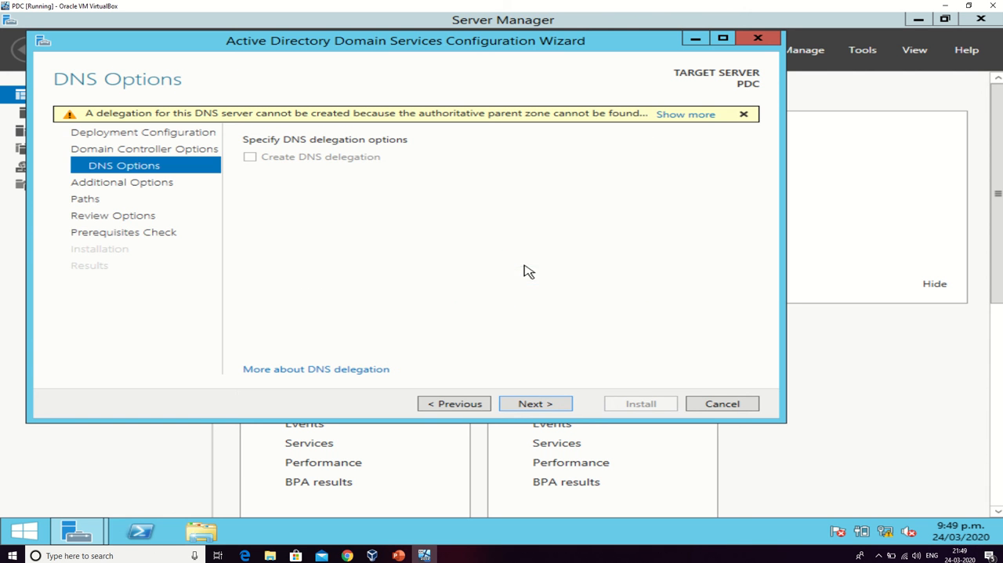
Accept the default DNS options, NetBIOS domain name and AD DS folder paths, and proceed past the options review to the prerequisites check.
click(542, 403)
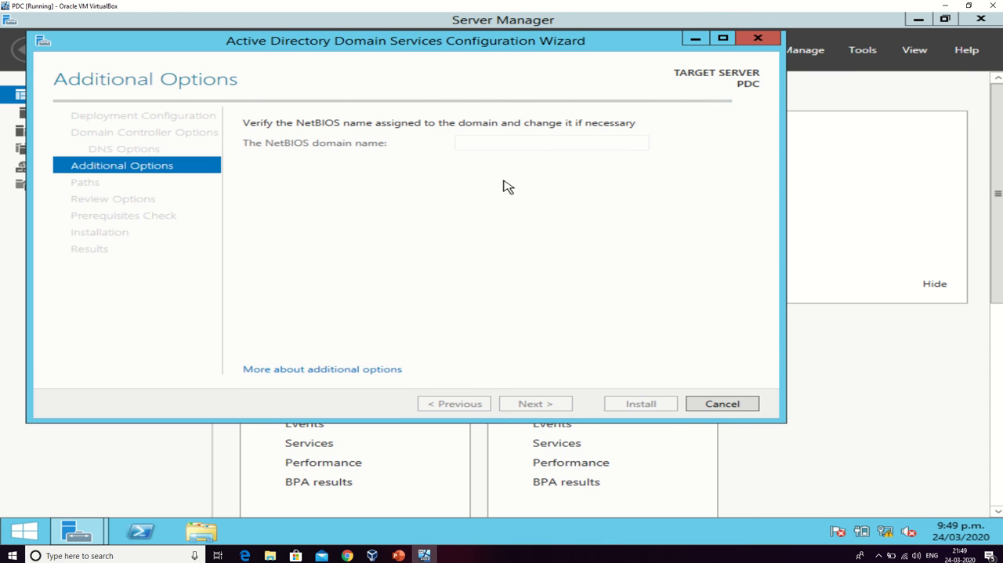
click(529, 402)
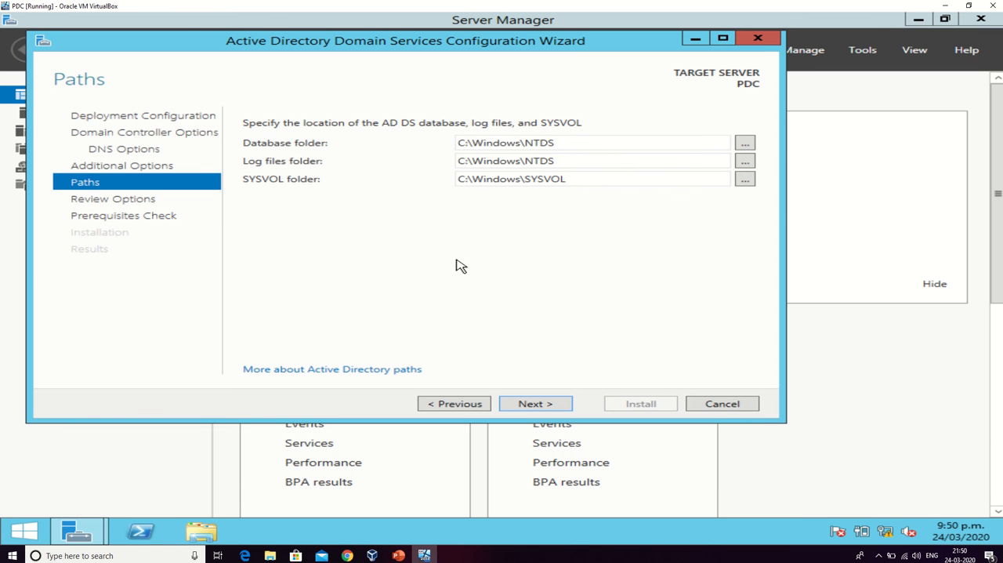
click(533, 404)
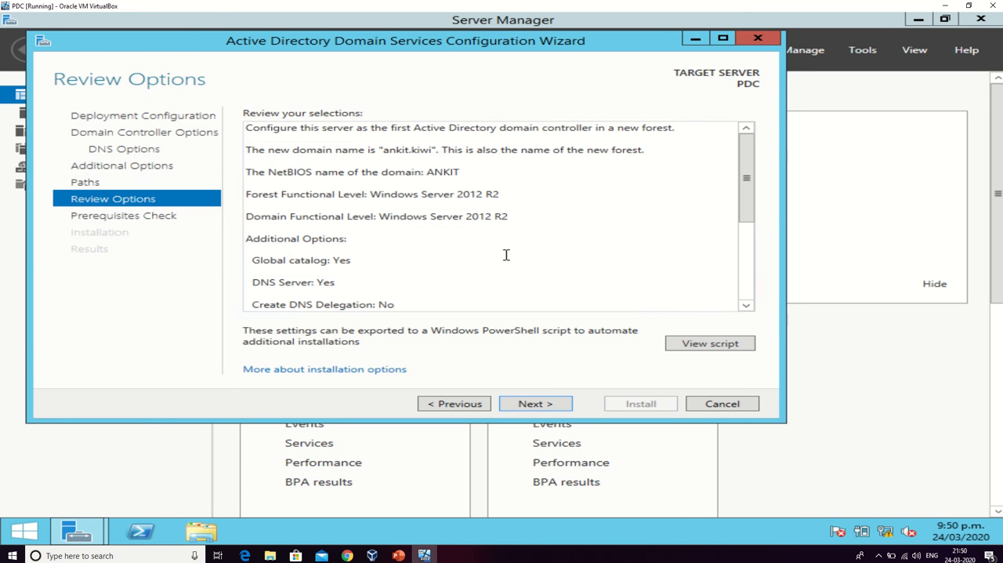
click(553, 406)
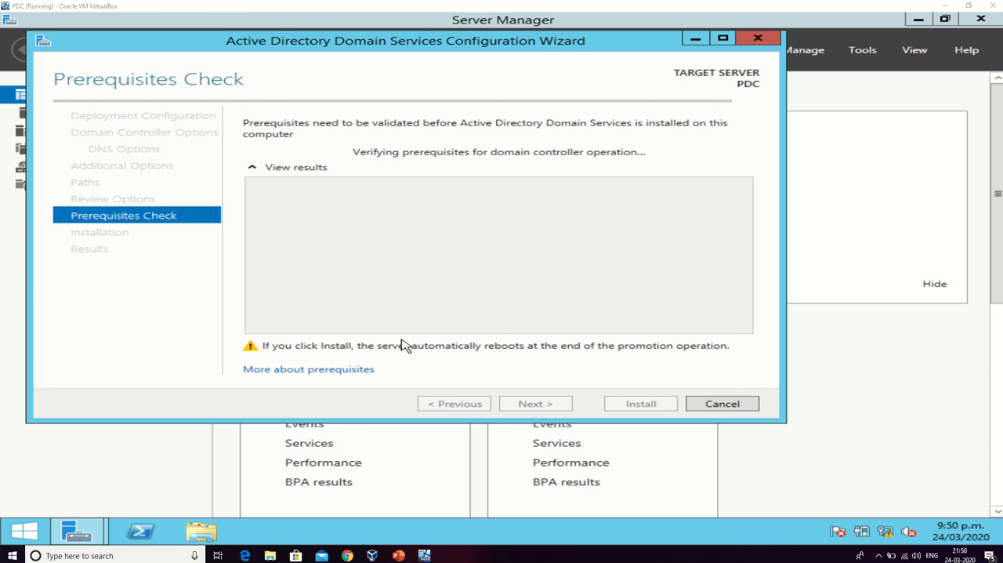
Start the domain controller installation once the prerequisites check is done, and dismiss the sign-out notice for the restart.
mouse_move(273, 5)
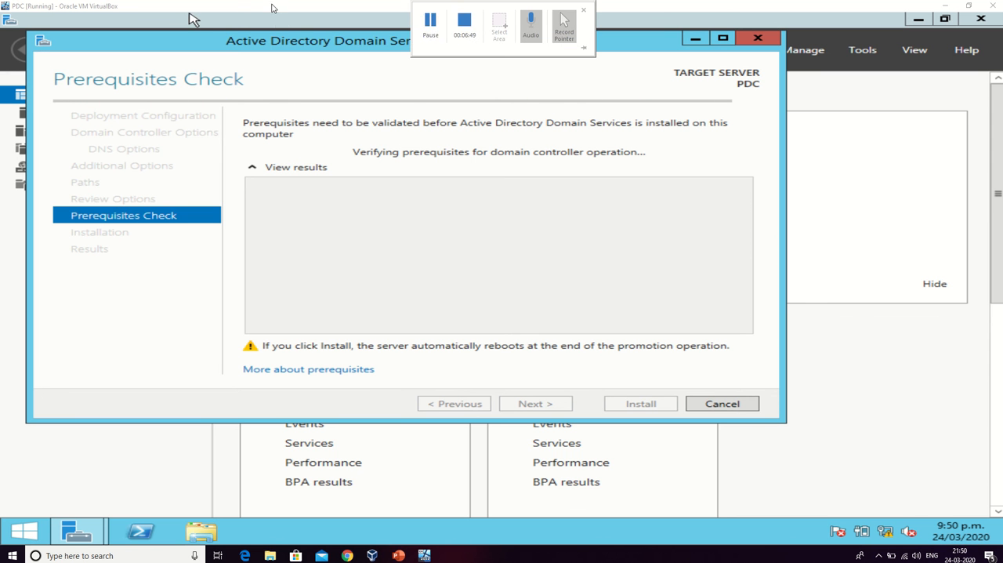
click(435, 28)
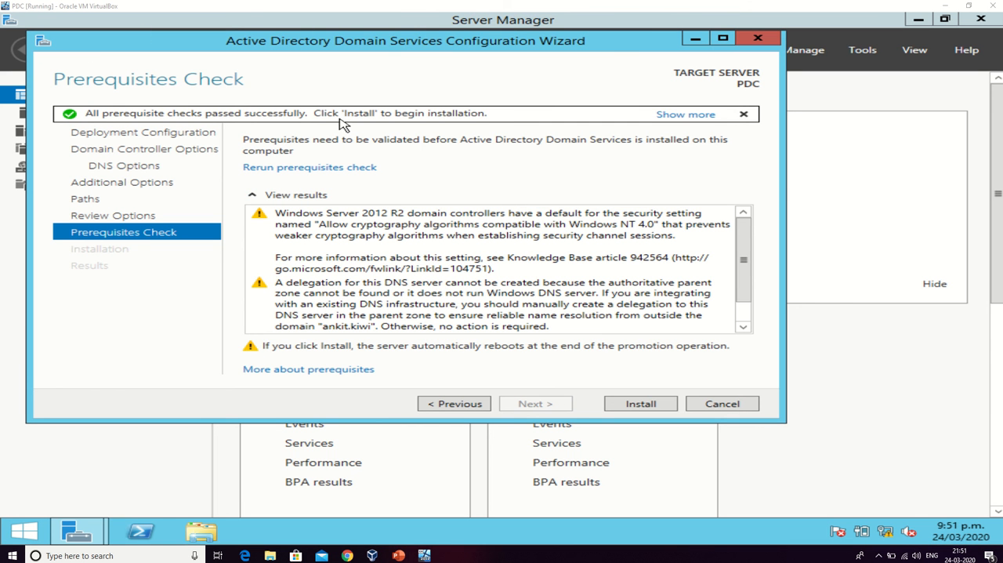
click(641, 405)
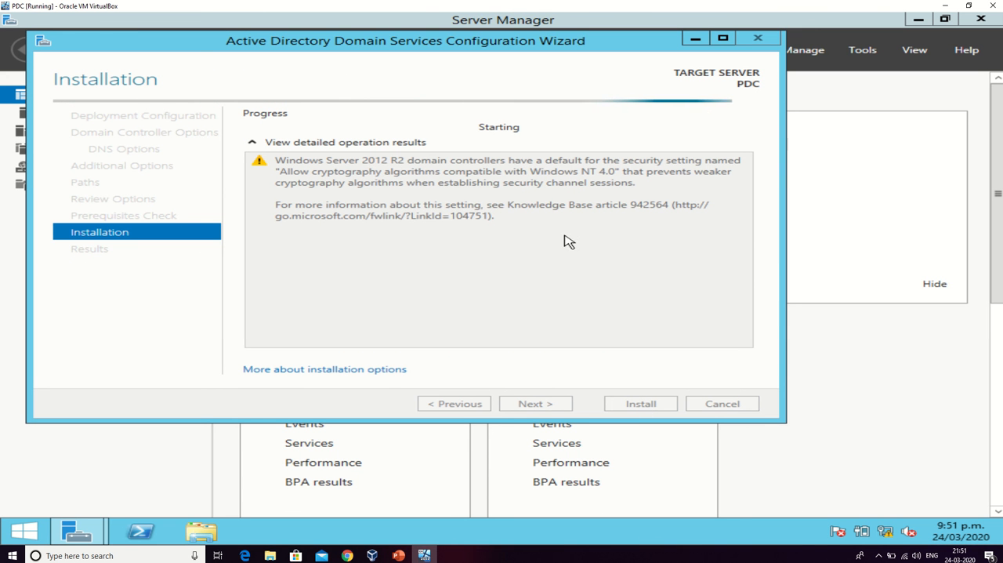
mouse_move(491, 5)
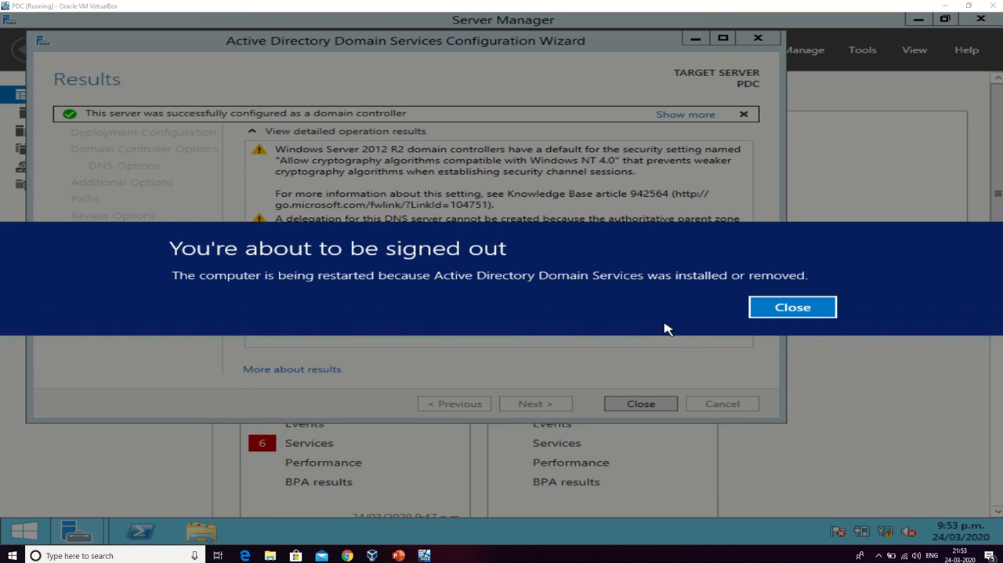
click(771, 310)
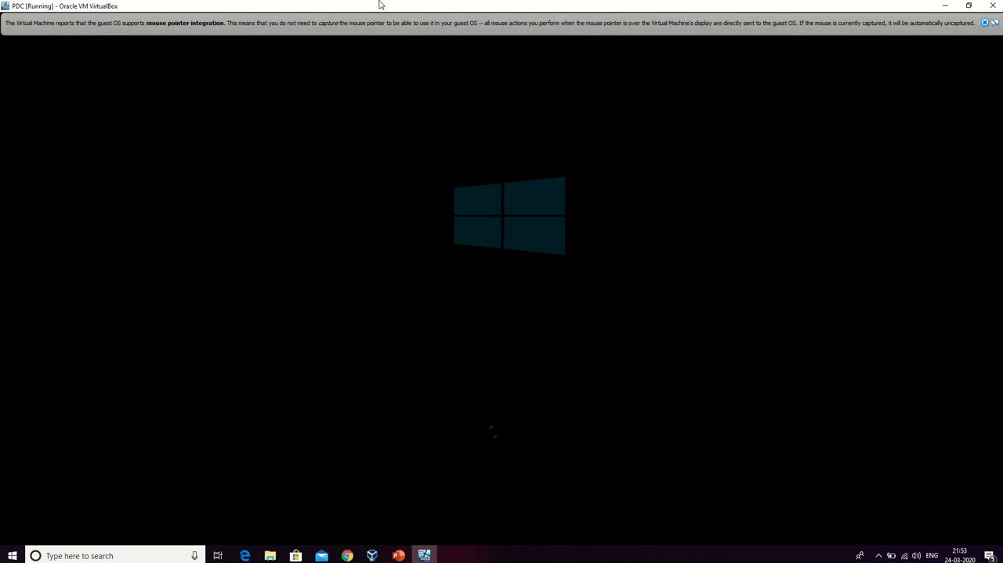
Dismiss the mouse pointer integration message shown above the virtual machine's display.
mouse_move(414, 4)
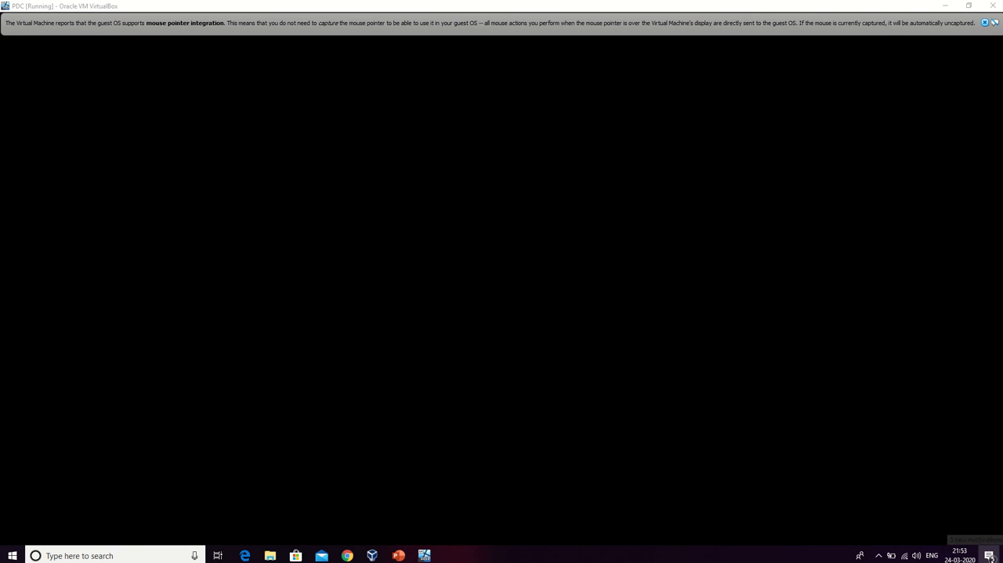
click(990, 556)
click(990, 555)
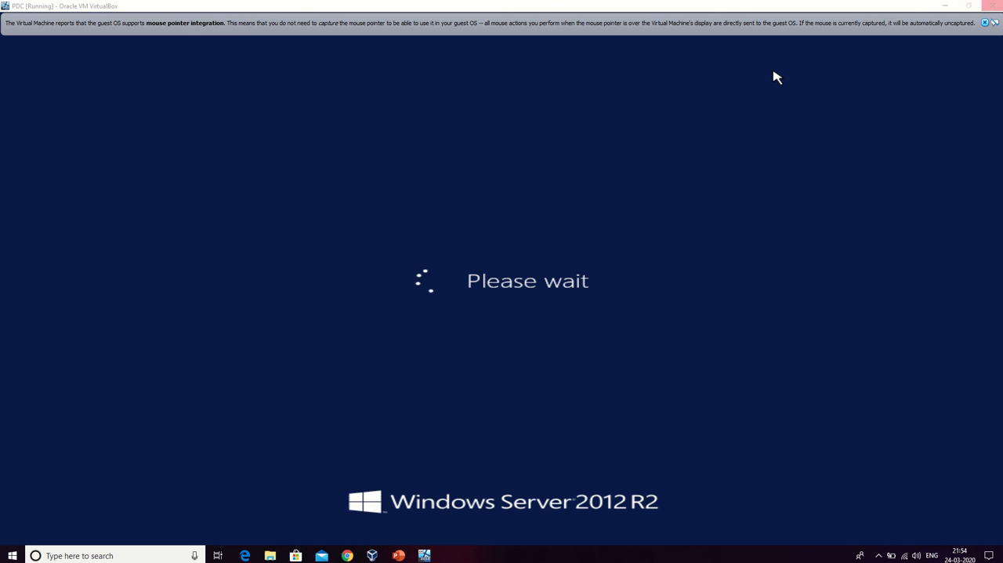
click(984, 24)
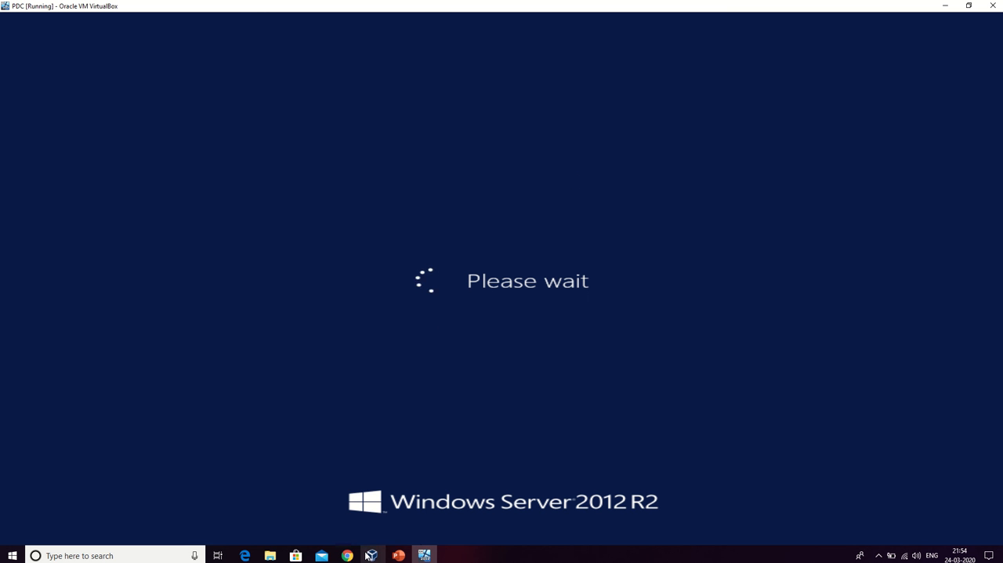
mouse_move(367, 555)
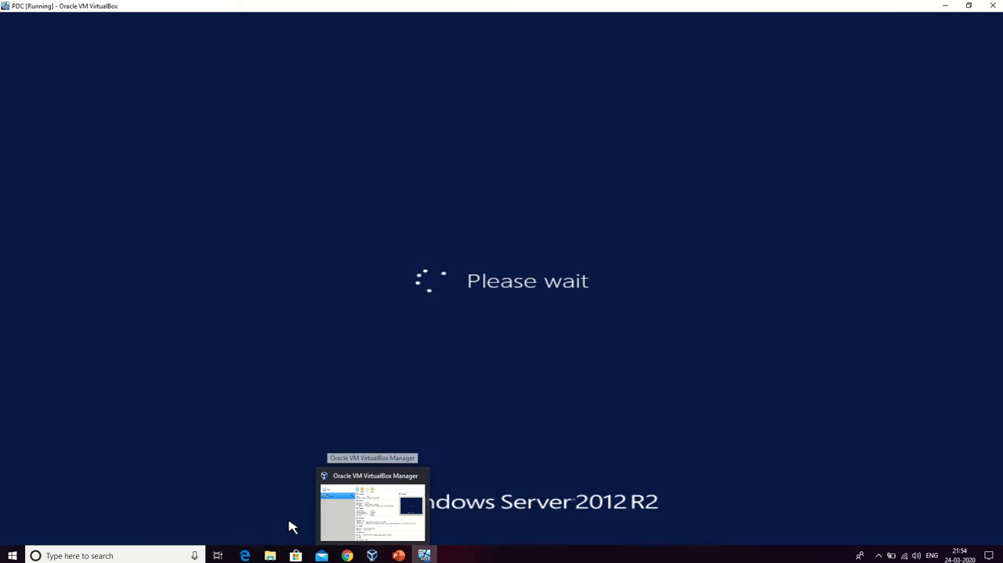
mouse_move(396, 531)
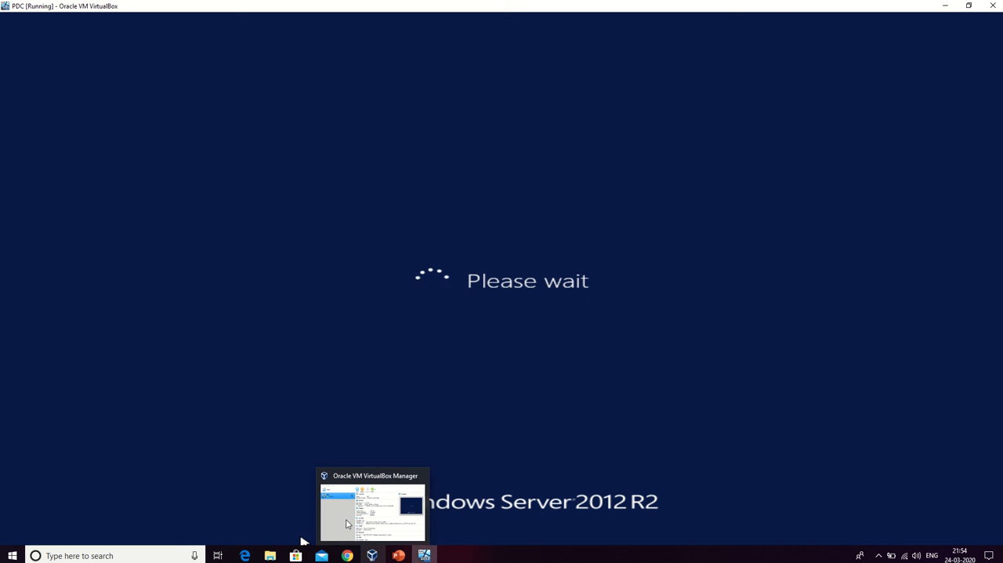
click(346, 524)
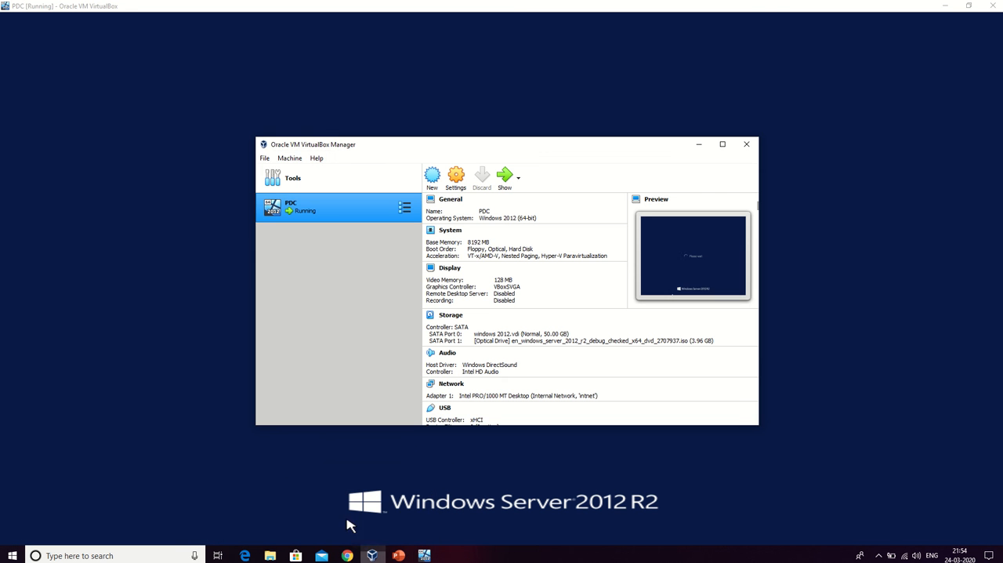
click(698, 145)
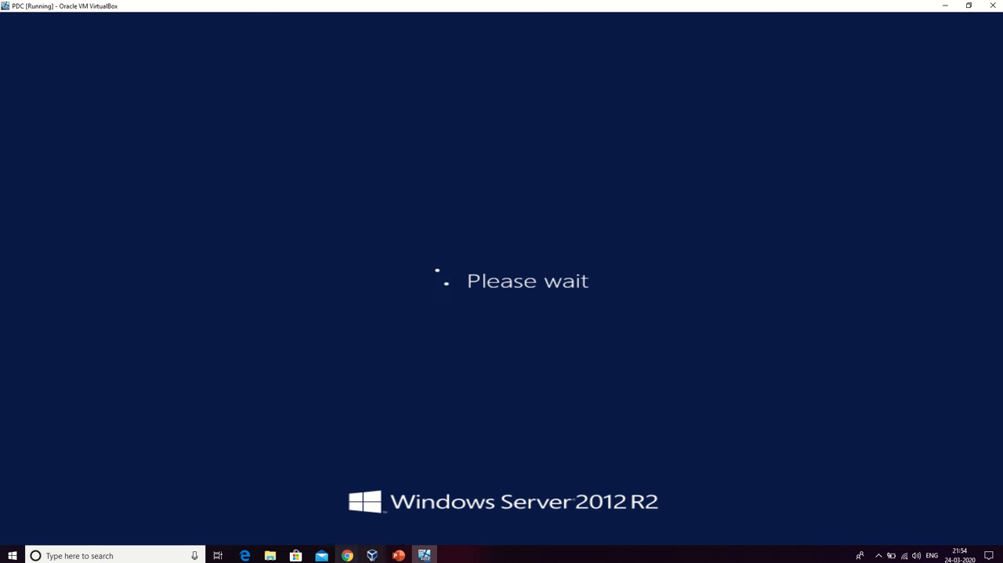
click(86, 553)
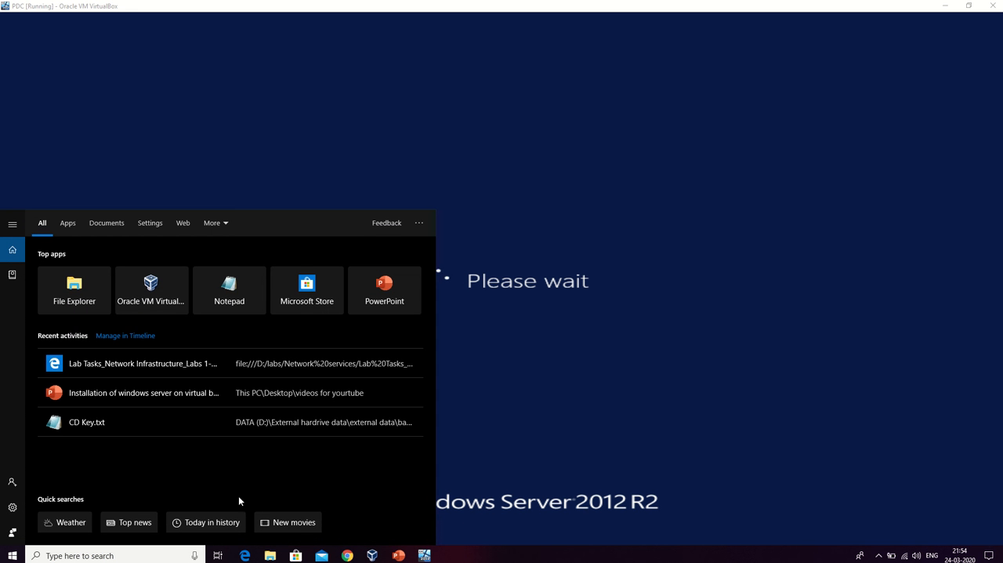
text(pn)
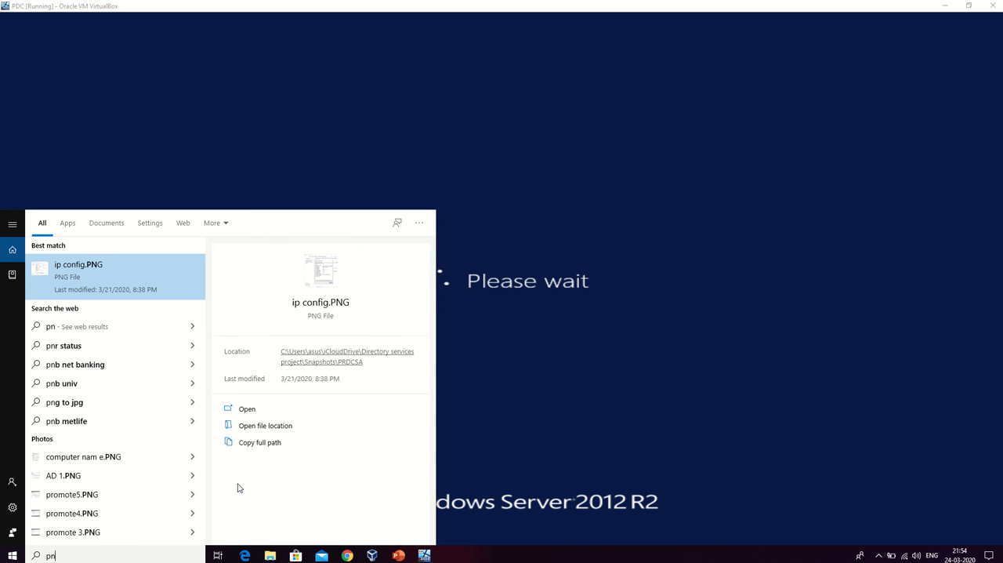
key(BackSpace)
key(Escape)
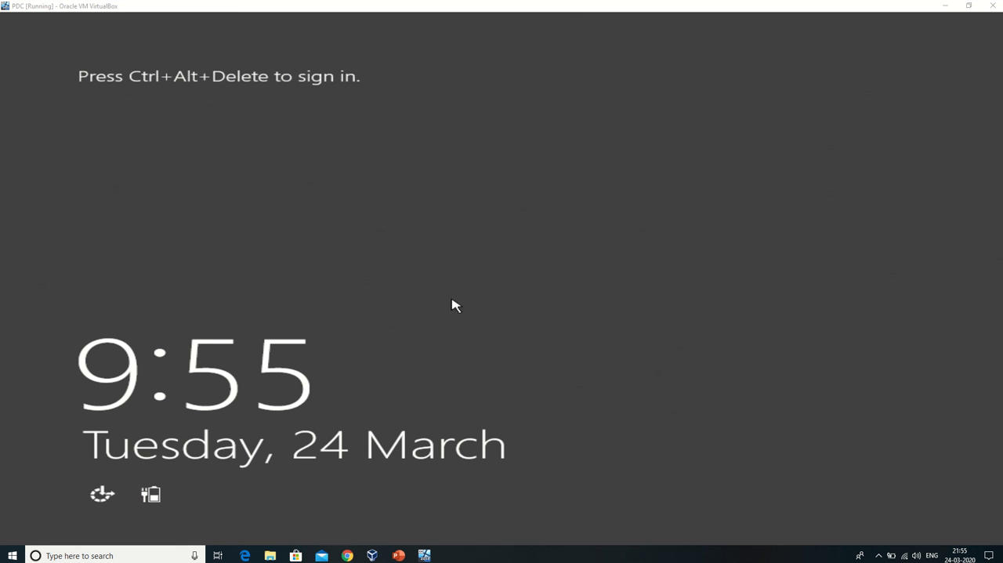
Unlock the restarted server and sign in to the domain as Administrator with the account password.
click(420, 246)
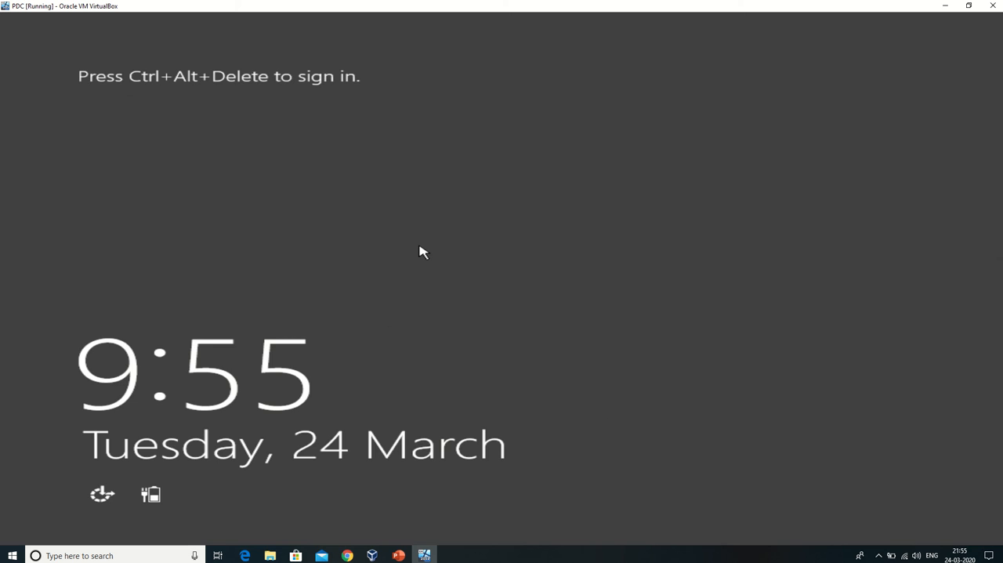
key(ctrl+Delete)
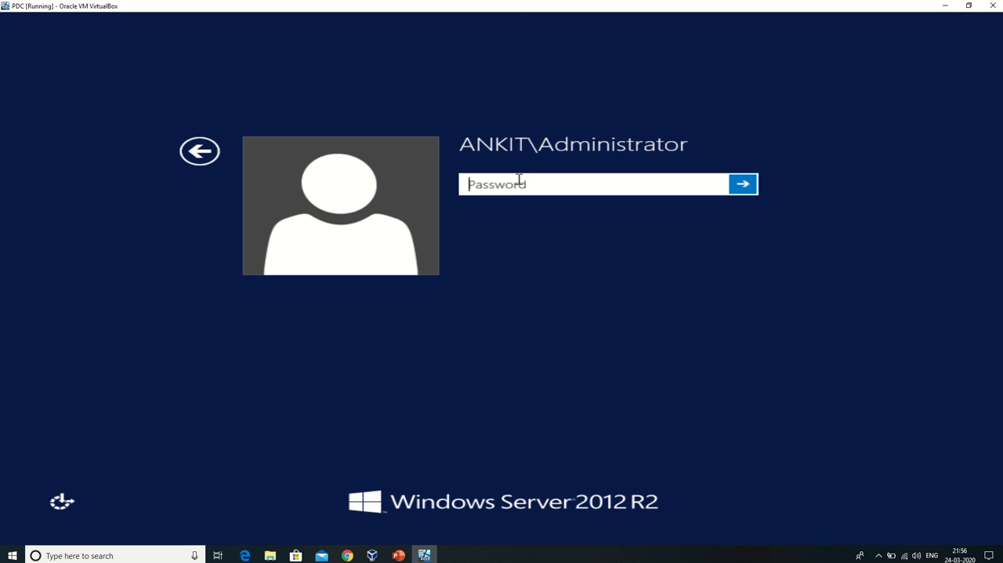
text(****)
key(Return)
click(515, 208)
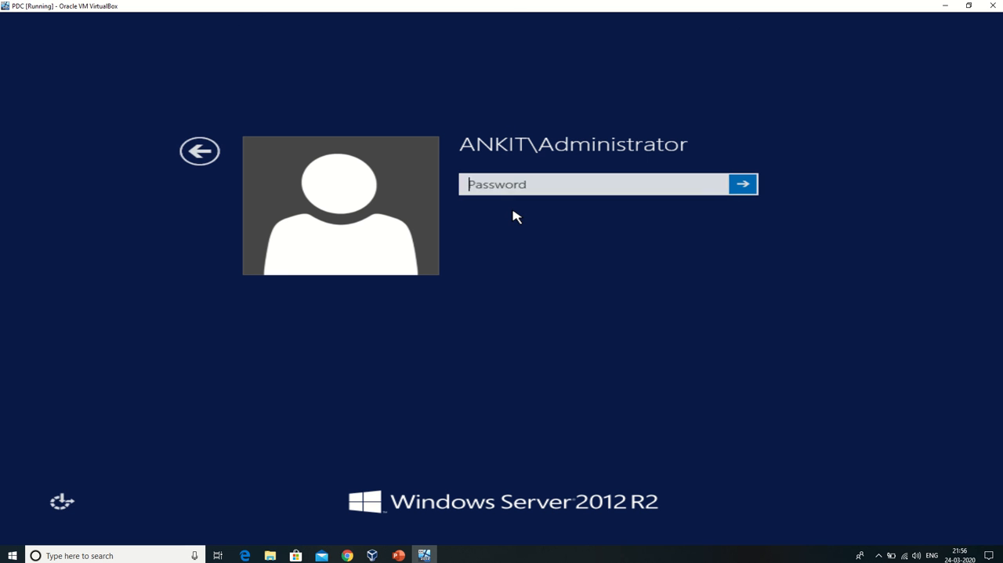
text(*)
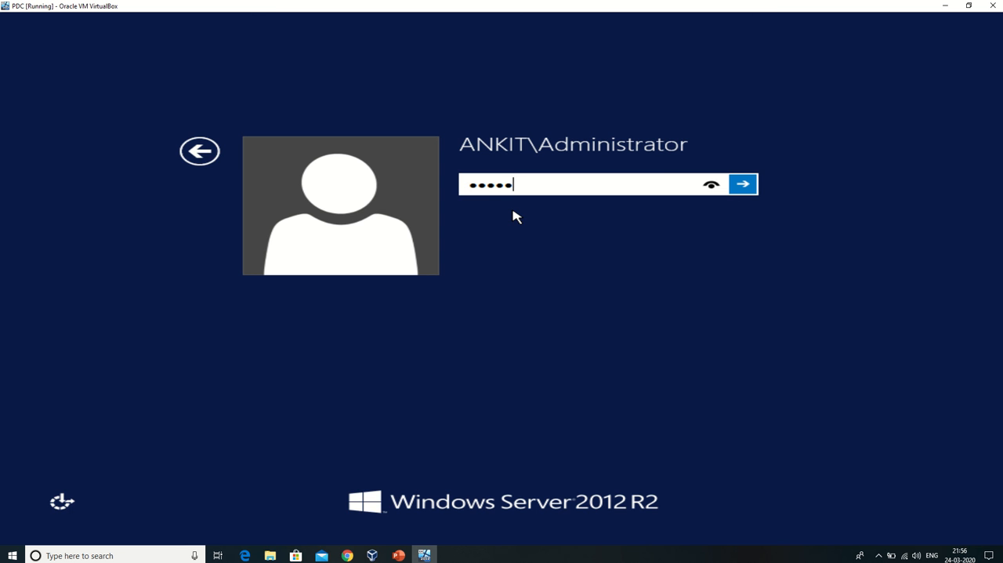
key(Return)
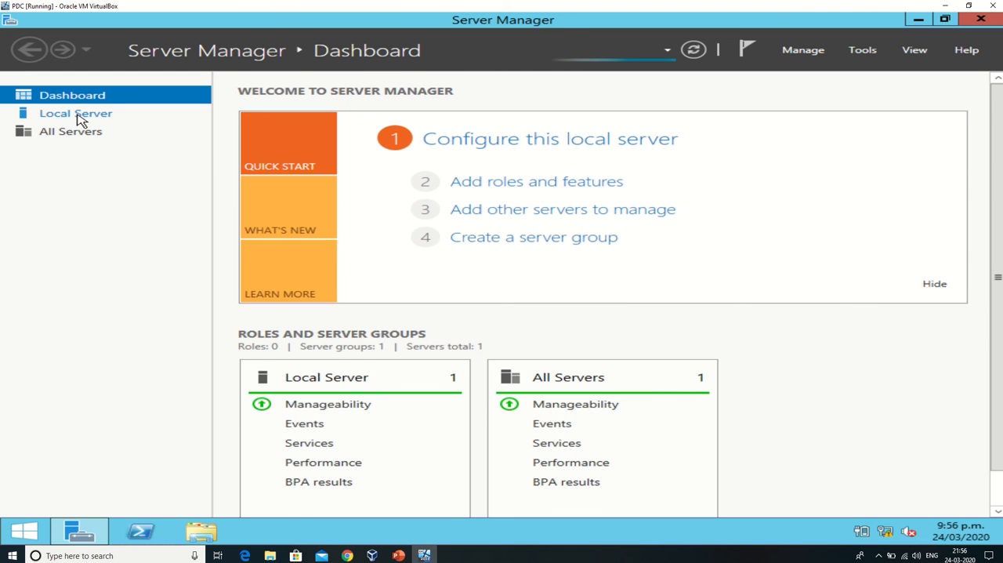
Open the Local Server properties and check the computer name and domain membership of PDC.
click(77, 118)
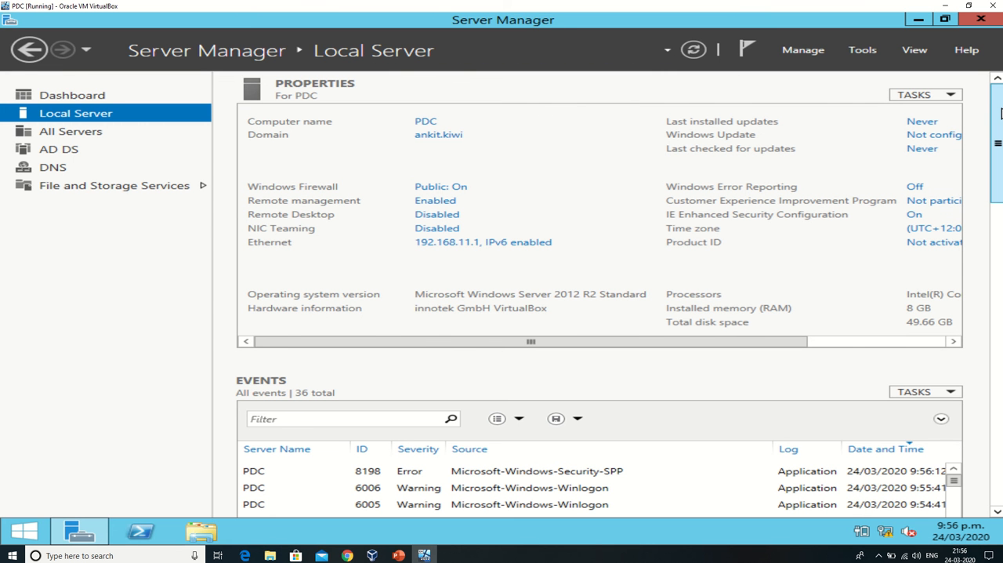
drag(1000, 114, 990, 83)
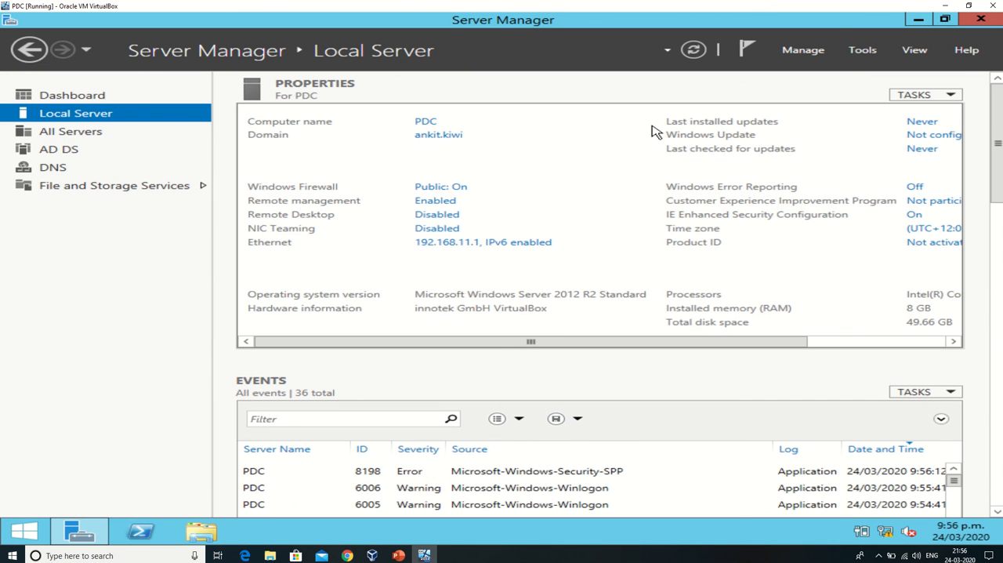